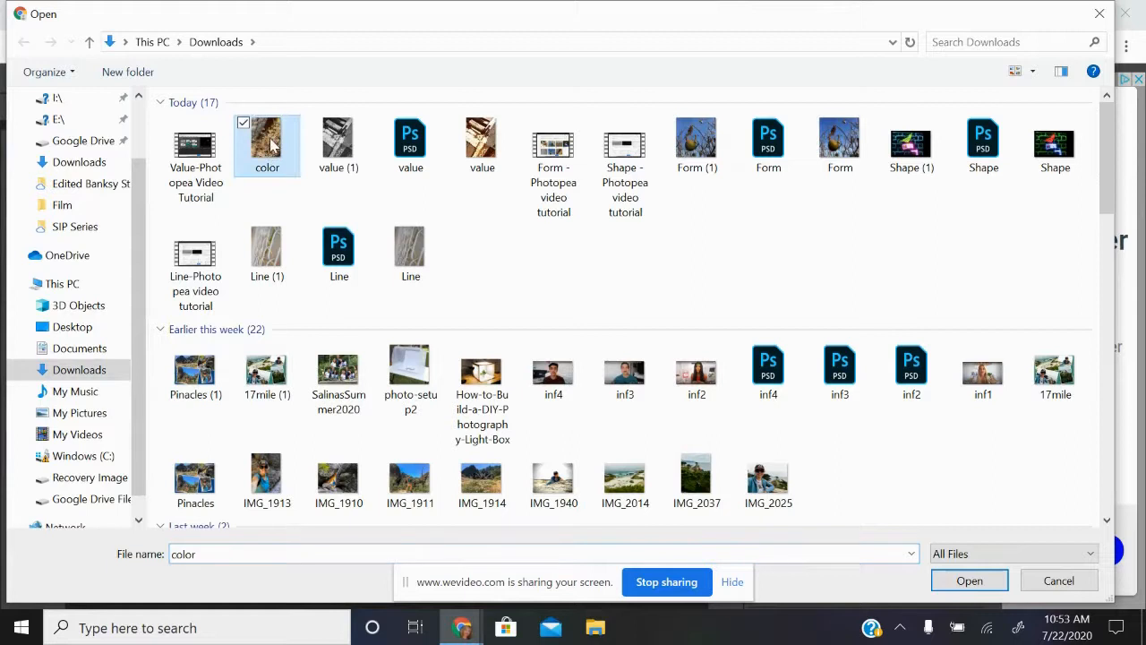
Step: Open the color image from the Downloads folder and duplicate its Background layer
{"action": "left_click", "coordinate": [976, 579]}
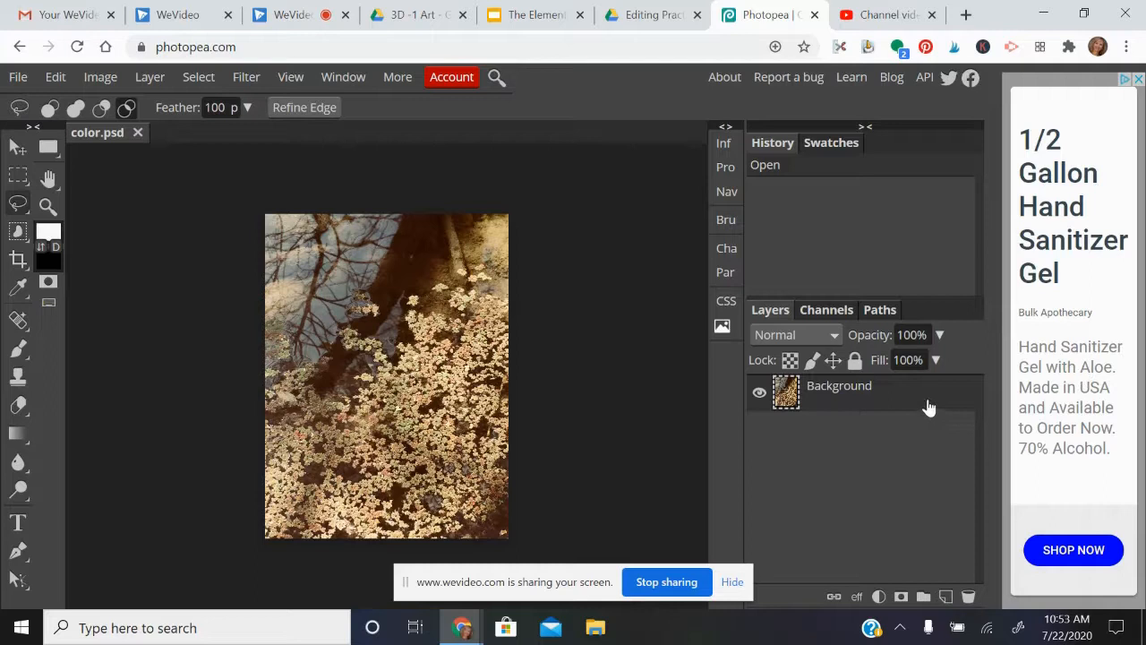
{"action": "right_click", "coordinate": [896, 406]}
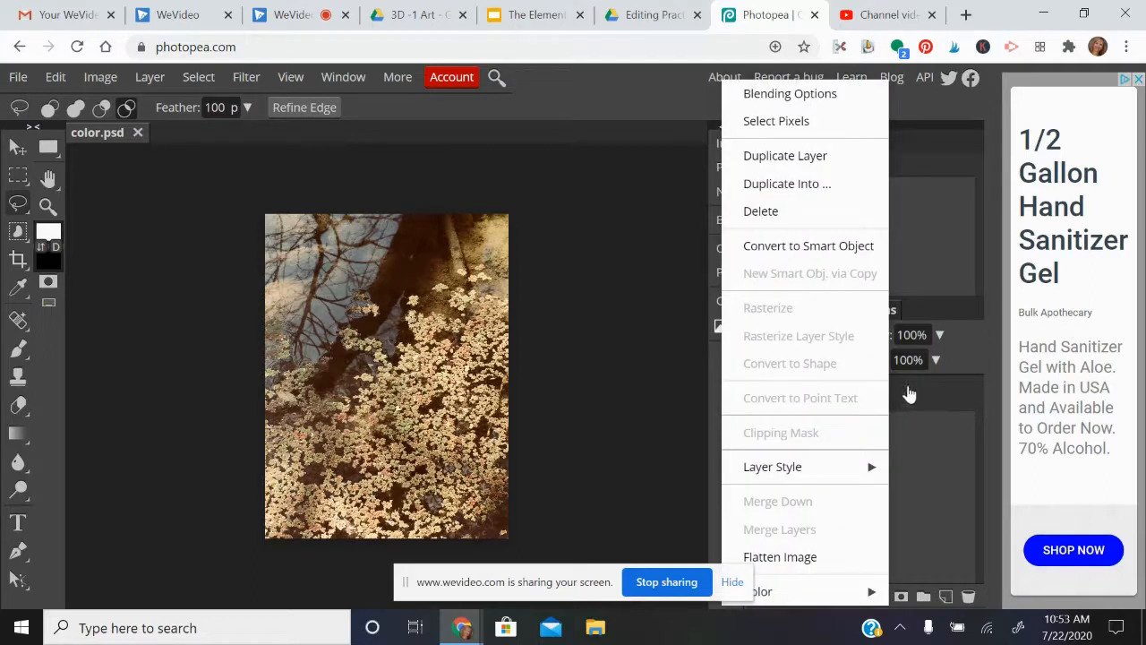
{"action": "left_click", "coordinate": [798, 157]}
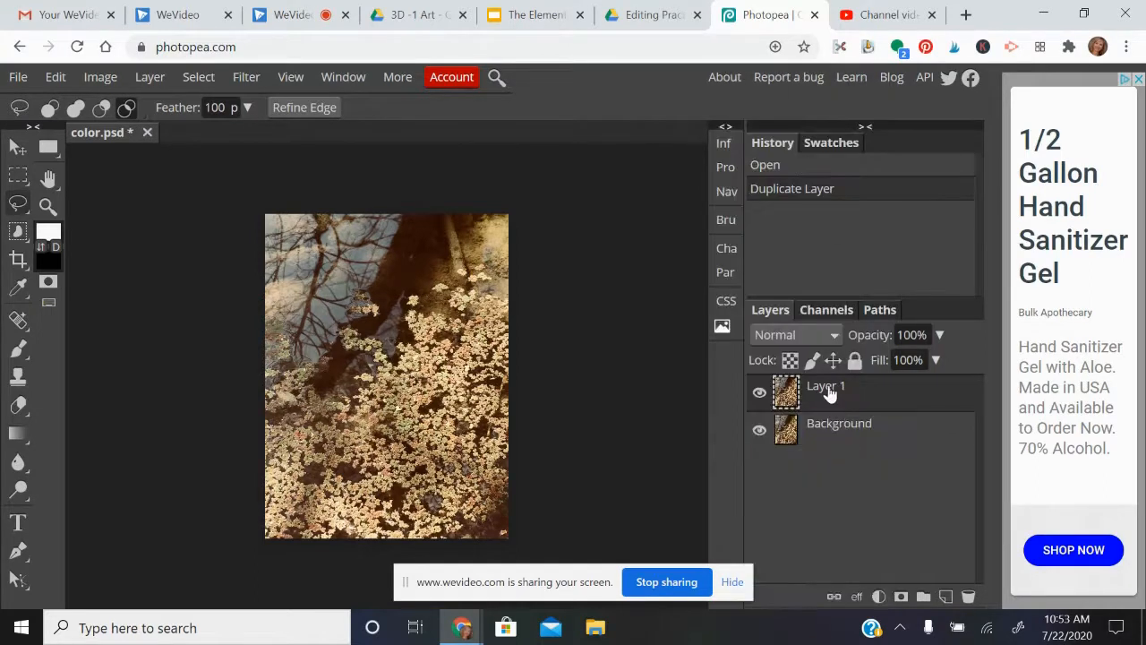
Step: Rename the duplicated layer "lasso, feather, levels"
{"action": "double_click", "coordinate": [830, 386]}
{"action": "type", "text": "la"}
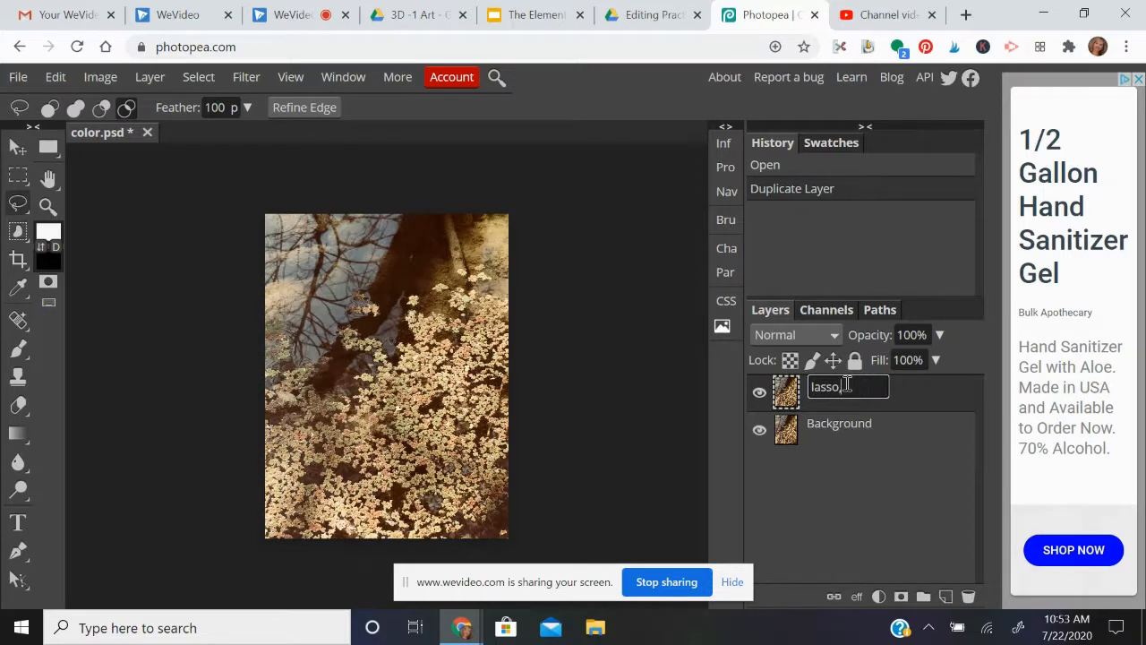
{"action": "type", "text": "sso, feather"}
{"action": "type", "text": ", leve"}
{"action": "type", "text": "ls"}
{"action": "left_click", "coordinate": [950, 403]}
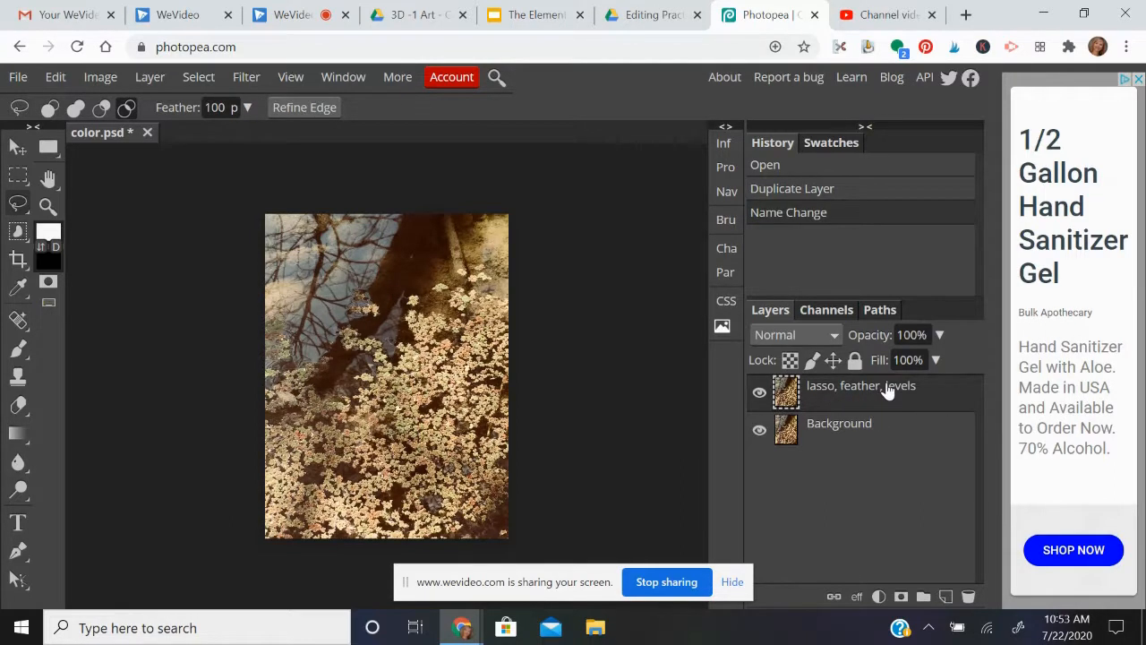
Step: Lasso-select the blue sky reflection in the upper-left part of the photo with a 100 px feather
{"action": "left_click", "coordinate": [18, 146]}
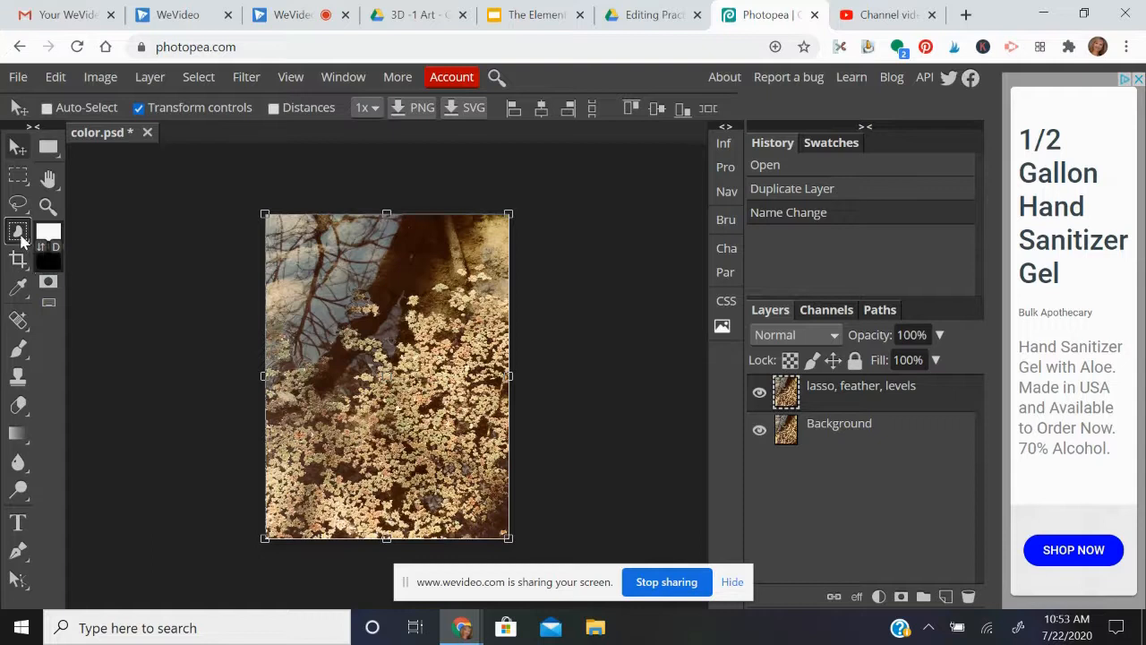
{"action": "left_click", "coordinate": [19, 232]}
{"action": "left_click", "coordinate": [18, 205]}
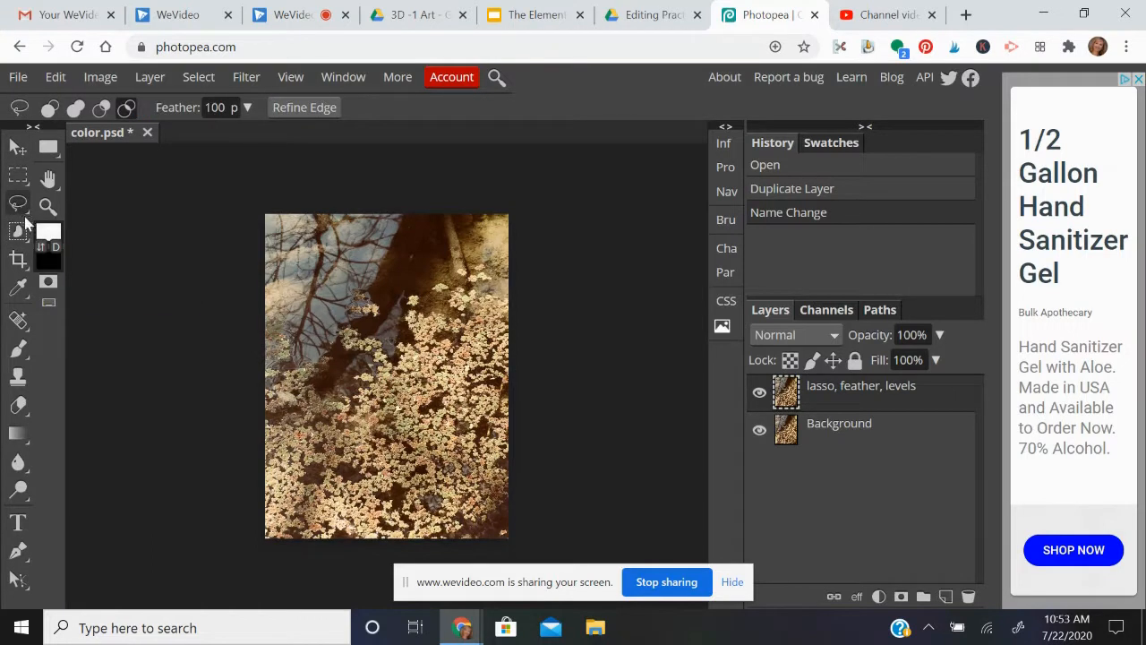
{"action": "left_click", "coordinate": [21, 209]}
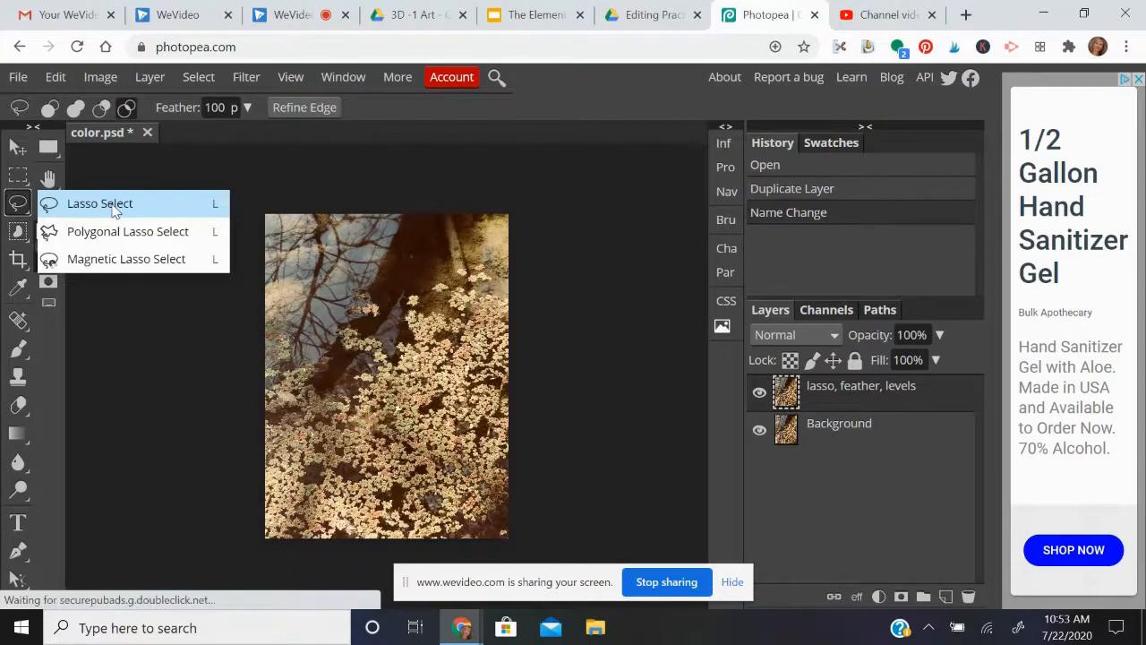
{"action": "left_click", "coordinate": [65, 207]}
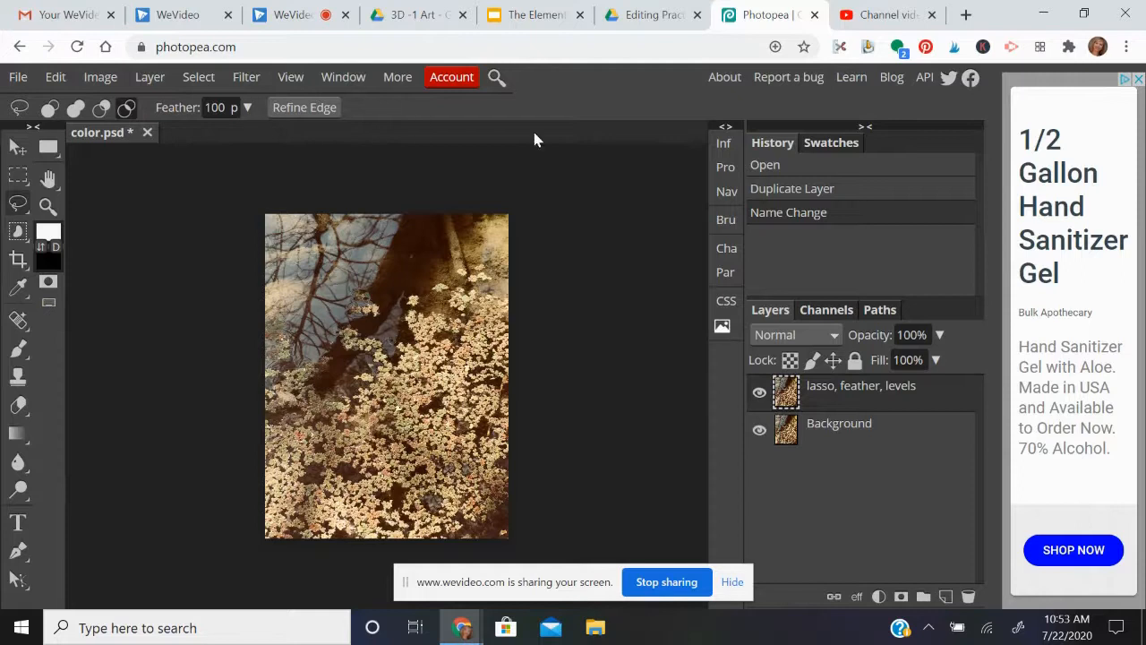
{"action": "left_click", "coordinate": [128, 108]}
{"action": "left_click", "coordinate": [247, 107]}
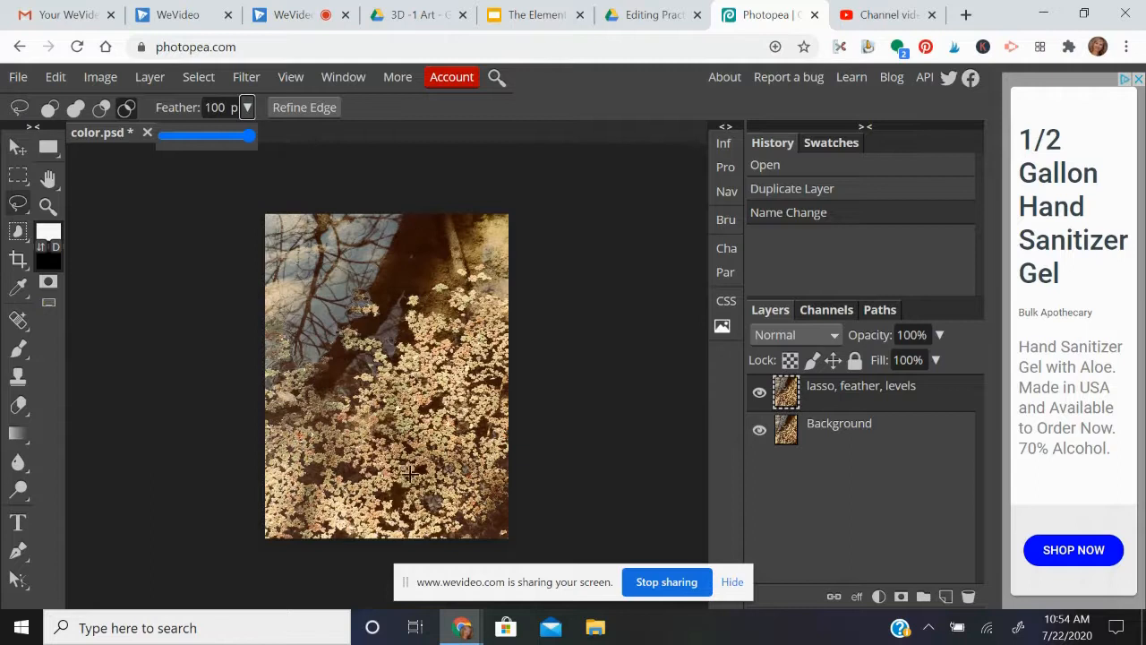
{"action": "left_click", "coordinate": [381, 179]}
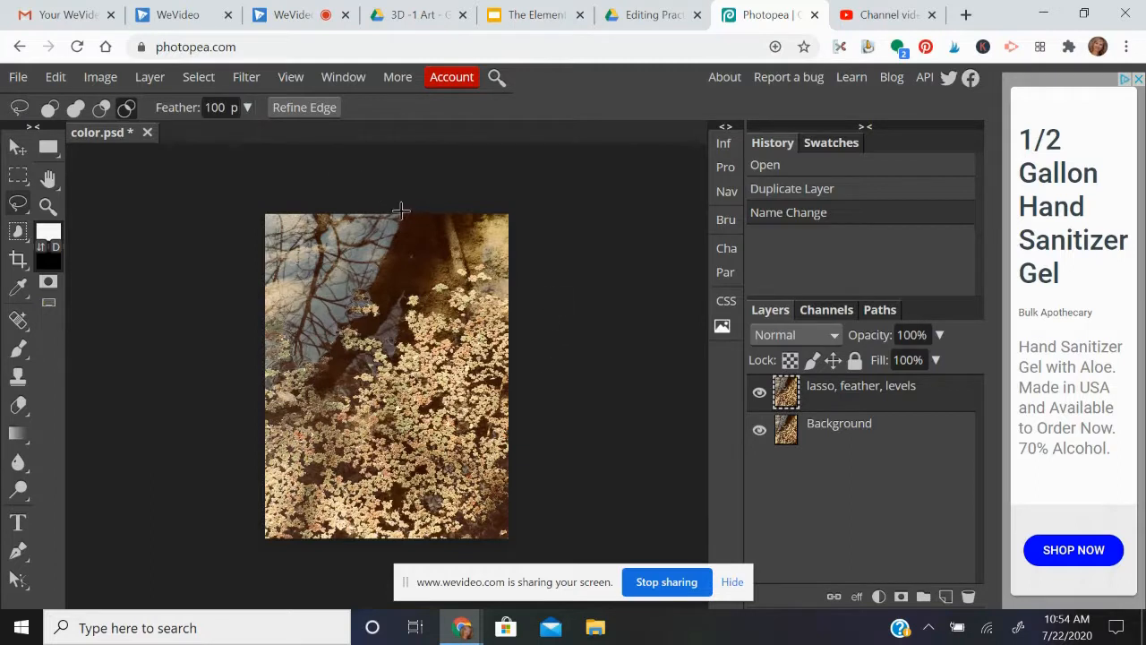
{"action": "mouse_move", "coordinate": [400, 215]}
{"action": "left_mouse_down"}
{"action": "mouse_move", "coordinate": [280, 218]}
{"action": "mouse_move", "coordinate": [268, 243]}
{"action": "mouse_move", "coordinate": [274, 369]}
{"action": "mouse_move", "coordinate": [304, 376]}
{"action": "mouse_move", "coordinate": [361, 297]}
{"action": "mouse_move", "coordinate": [387, 247]}
{"action": "mouse_move", "coordinate": [390, 215]}
{"action": "mouse_move", "coordinate": [375, 215]}
{"action": "left_mouse_up"}
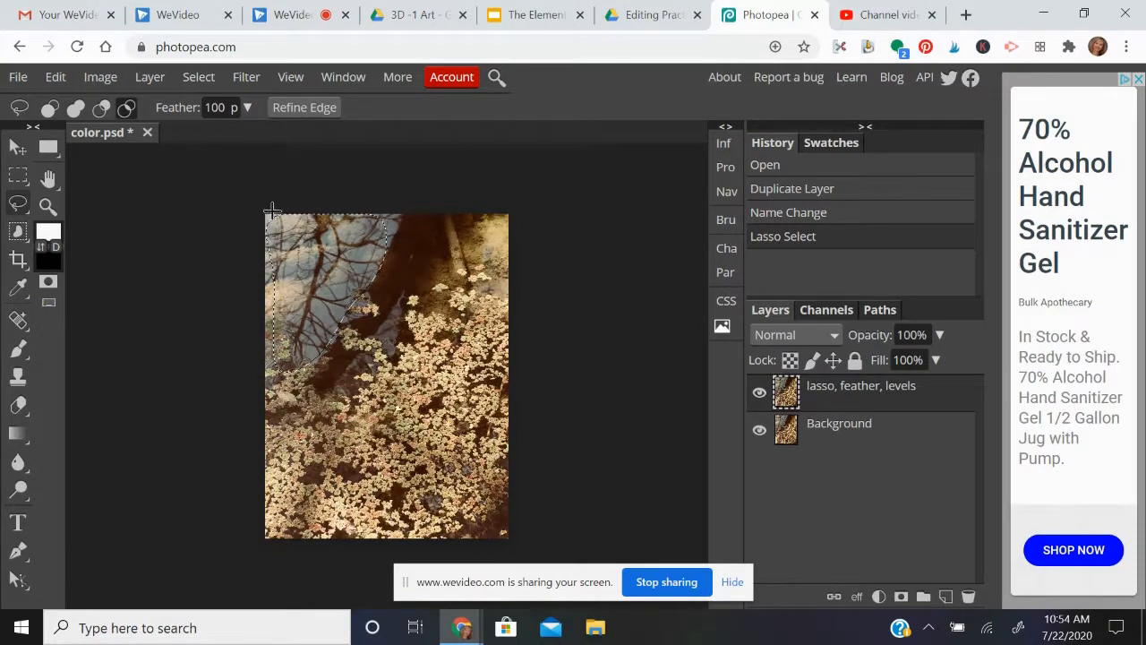
Step: Darken the selected sky reflection with a Levels adjustment, setting the black input to 54, and deselect the area
{"action": "left_click", "coordinate": [100, 78]}
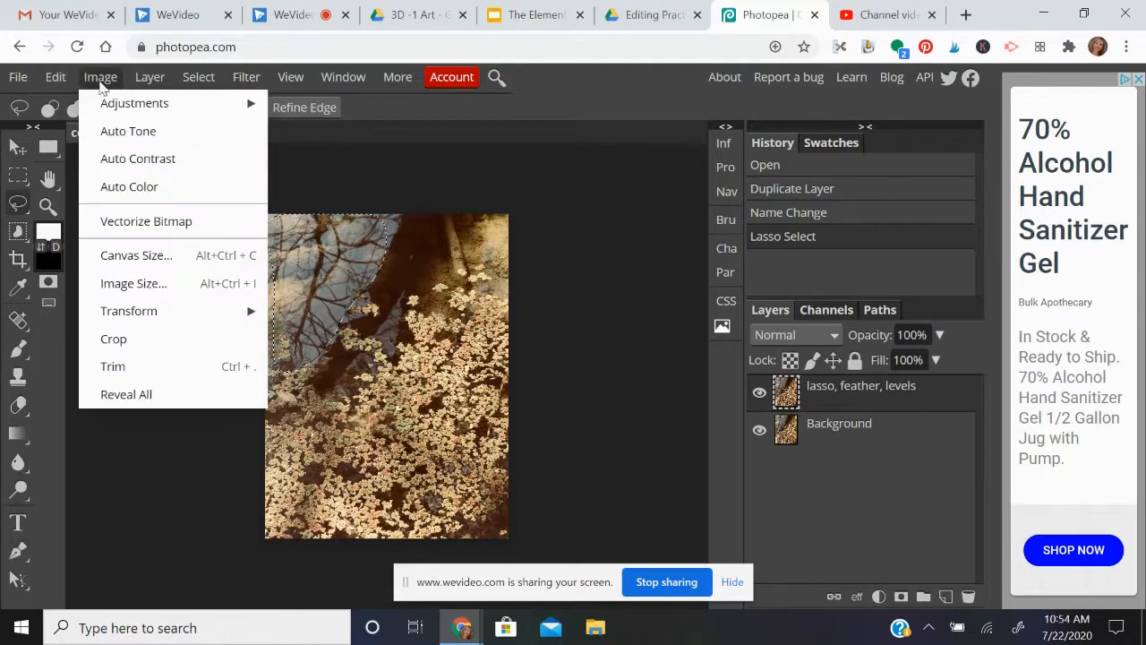
{"action": "mouse_move", "coordinate": [260, 104]}
{"action": "left_click", "coordinate": [329, 106]}
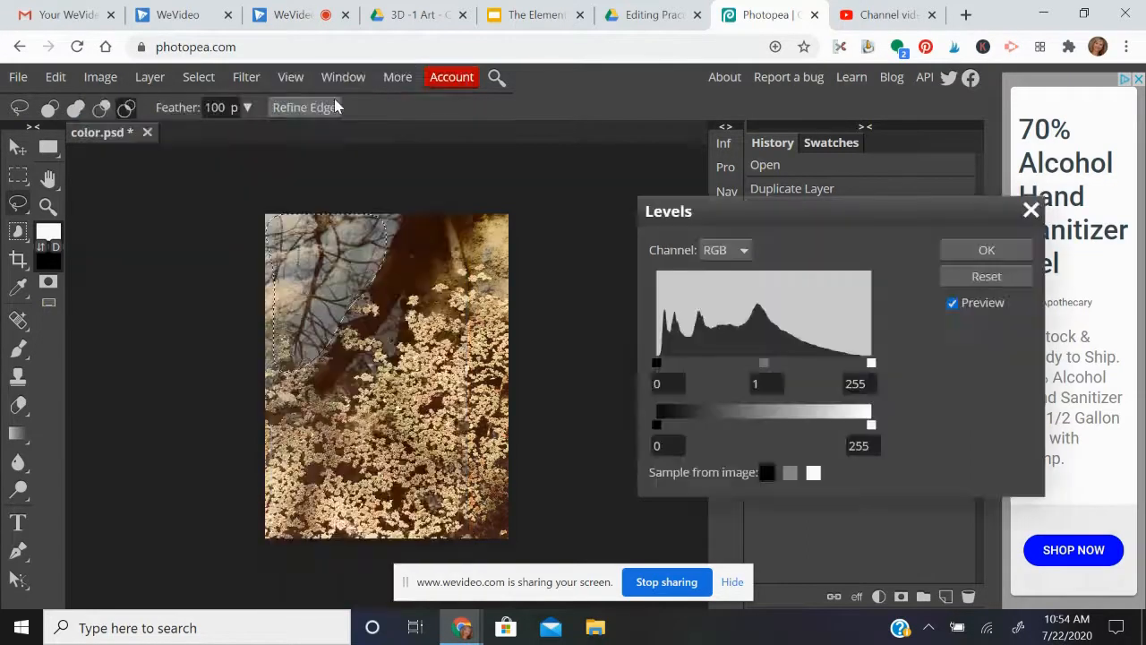
{"action": "left_click_drag", "start_coordinate": [673, 364], "coordinate": [702, 363]}
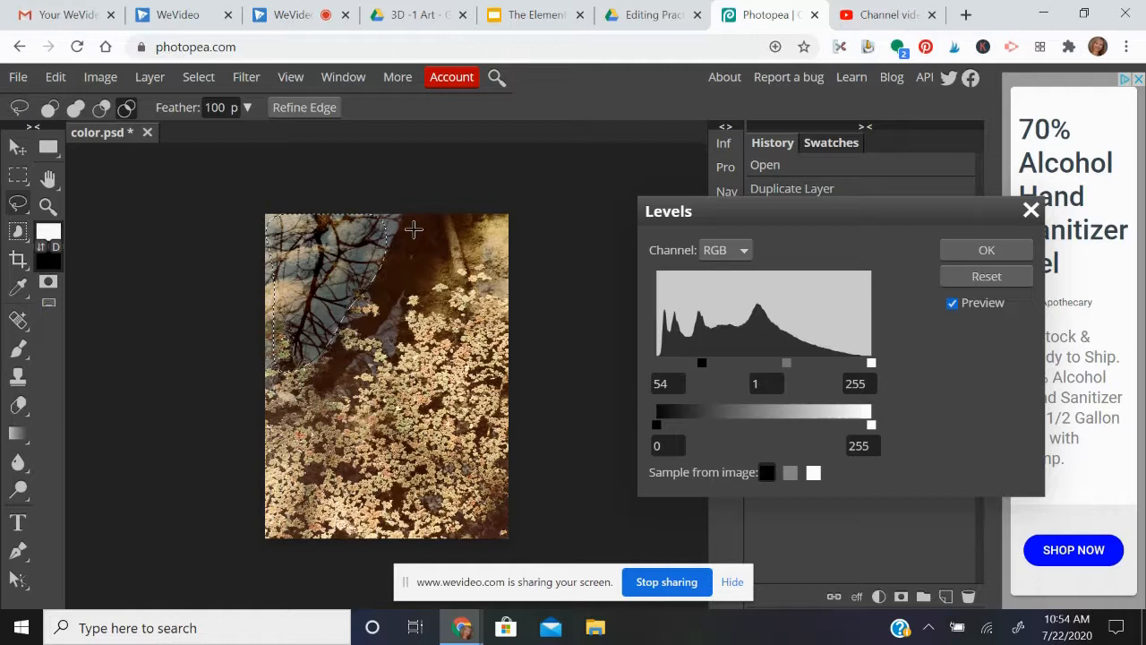
{"action": "left_click", "coordinate": [966, 249]}
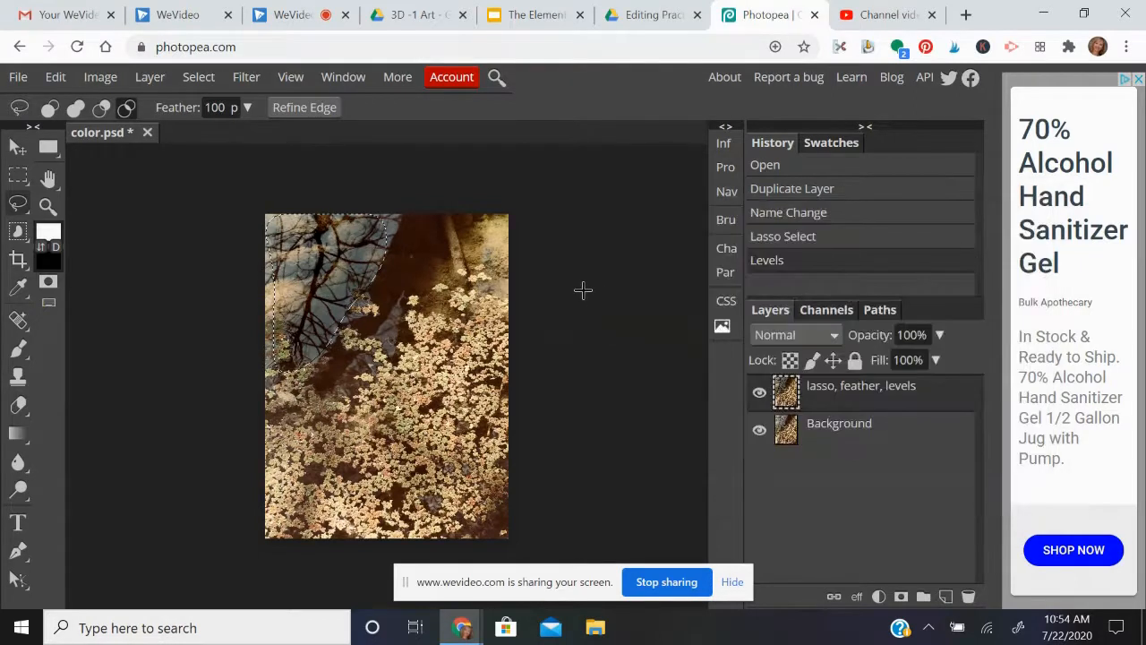
{"action": "key", "text": "ctrl+d"}
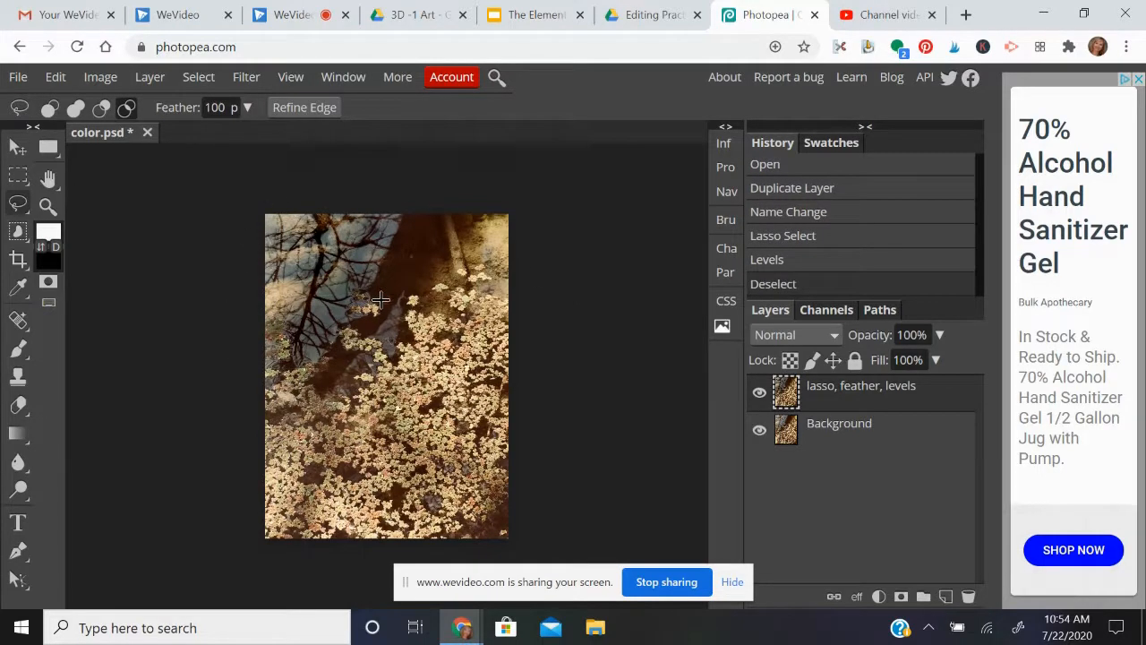
Step: Toggle the "lasso, feather, levels" layer's visibility to compare the darkened sky reflection with the original
{"action": "left_click", "coordinate": [758, 394]}
{"action": "left_click", "coordinate": [759, 394]}
{"action": "left_click", "coordinate": [759, 394]}
{"action": "left_click", "coordinate": [759, 394]}
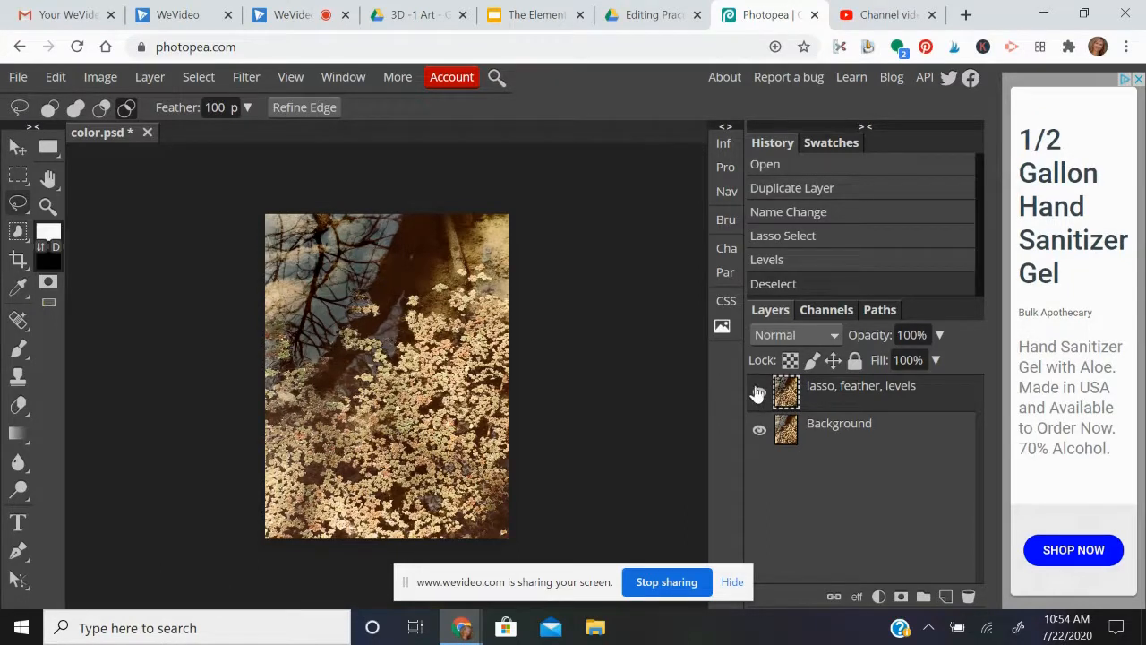
{"action": "left_click", "coordinate": [759, 394]}
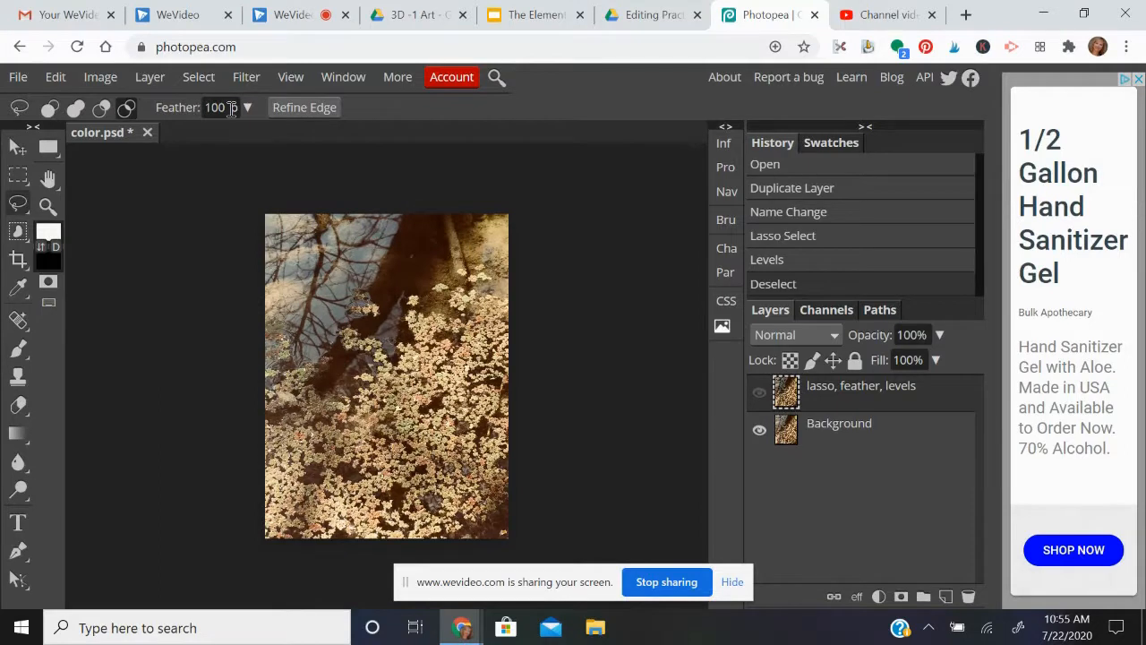
{"action": "left_click", "coordinate": [760, 394]}
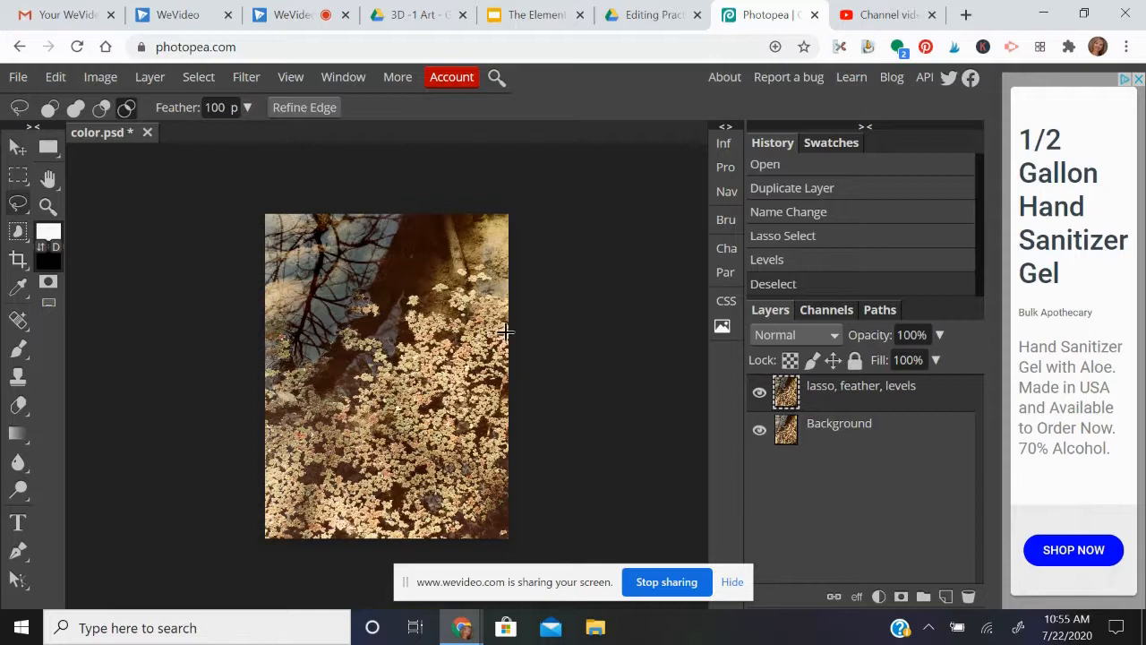
Step: Lasso-select the photo's bright upper-right corner, darken it with Levels at a black input of 49, and deselect it
{"action": "mouse_move", "coordinate": [512, 218]}
{"action": "left_mouse_down"}
{"action": "mouse_move", "coordinate": [491, 215]}
{"action": "mouse_move", "coordinate": [462, 237]}
{"action": "mouse_move", "coordinate": [423, 304]}
{"action": "mouse_move", "coordinate": [440, 319]}
{"action": "mouse_move", "coordinate": [504, 323]}
{"action": "mouse_move", "coordinate": [506, 217]}
{"action": "mouse_move", "coordinate": [493, 215]}
{"action": "left_mouse_up"}
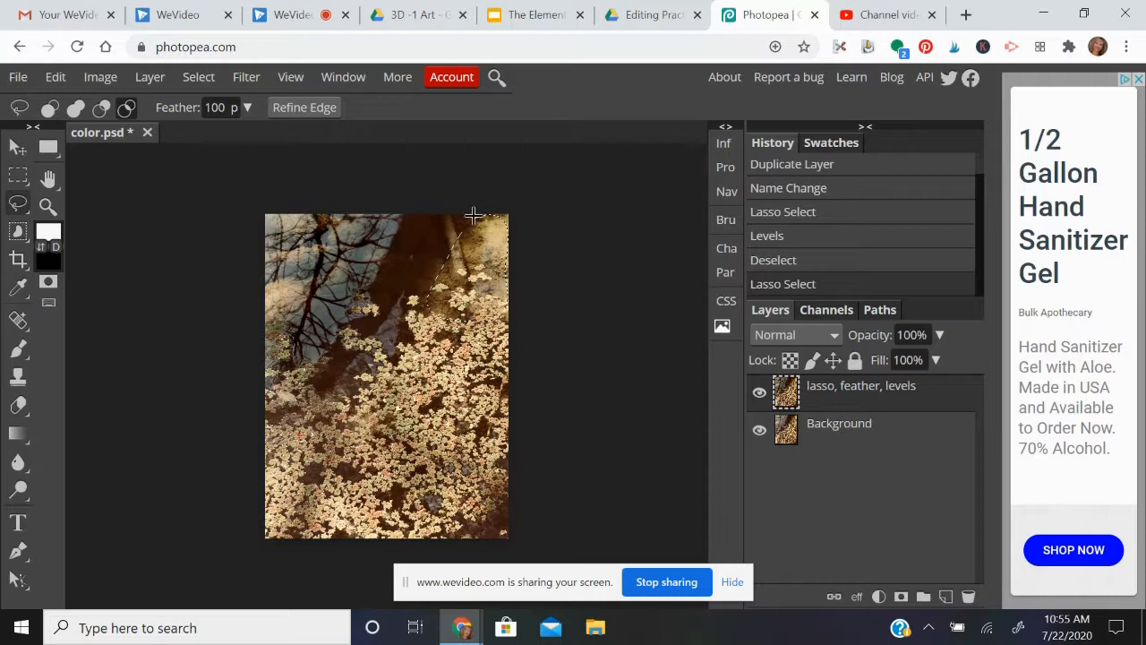
{"action": "left_click", "coordinate": [101, 77]}
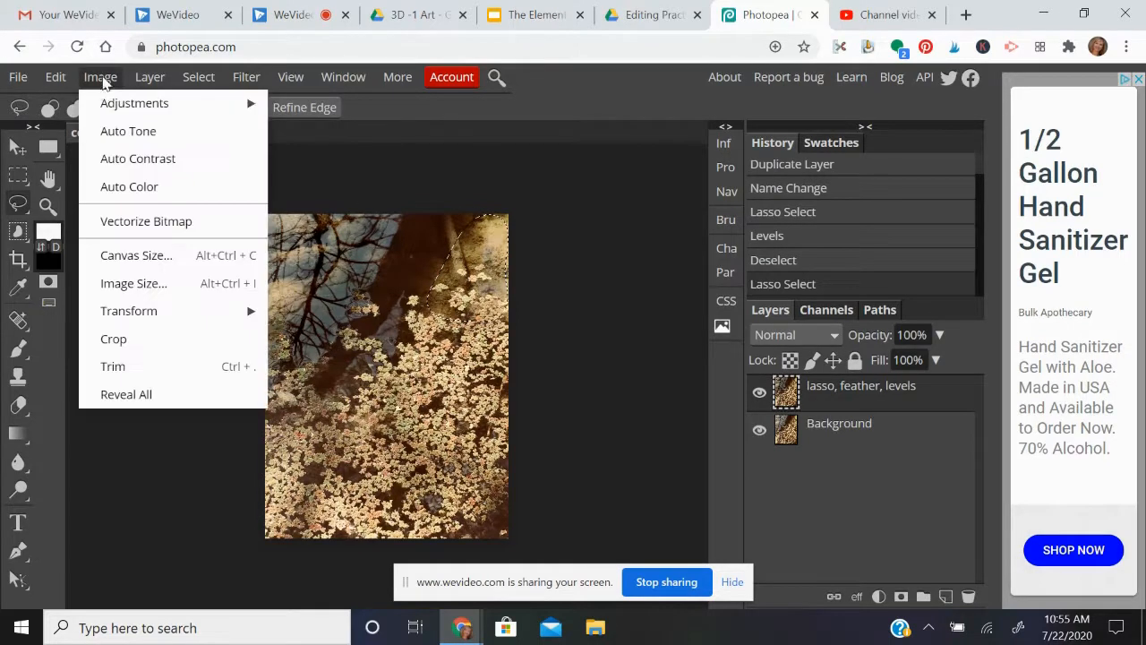
{"action": "mouse_move", "coordinate": [108, 103]}
{"action": "left_click", "coordinate": [310, 107]}
{"action": "left_click_drag", "start_coordinate": [658, 365], "coordinate": [702, 363]}
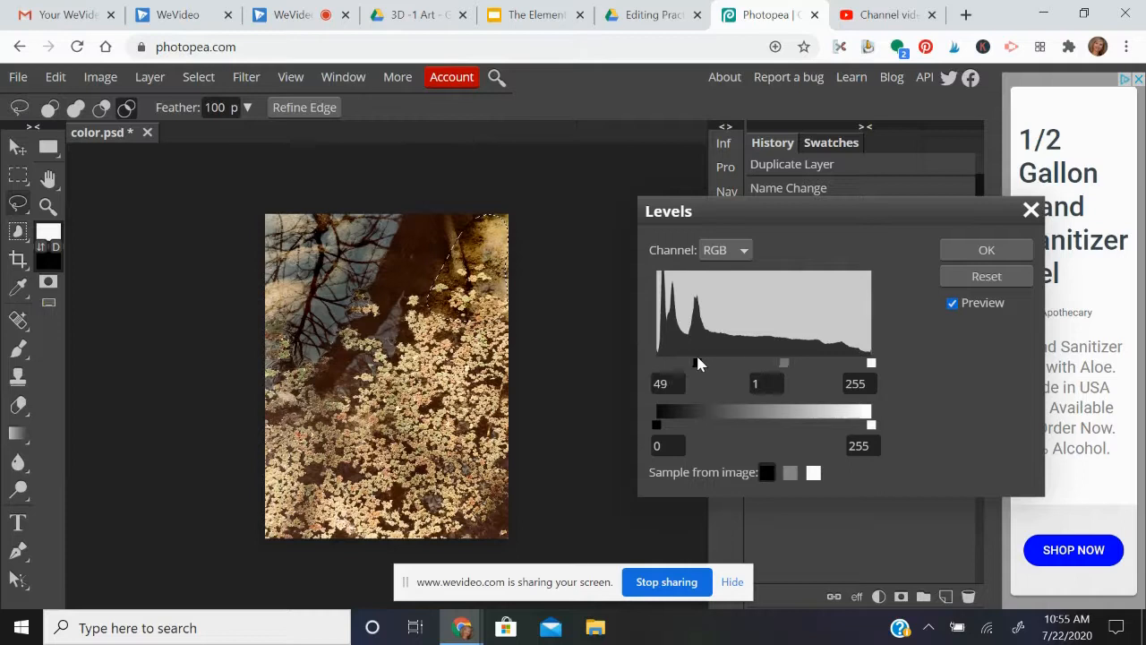
{"action": "left_click", "coordinate": [957, 260]}
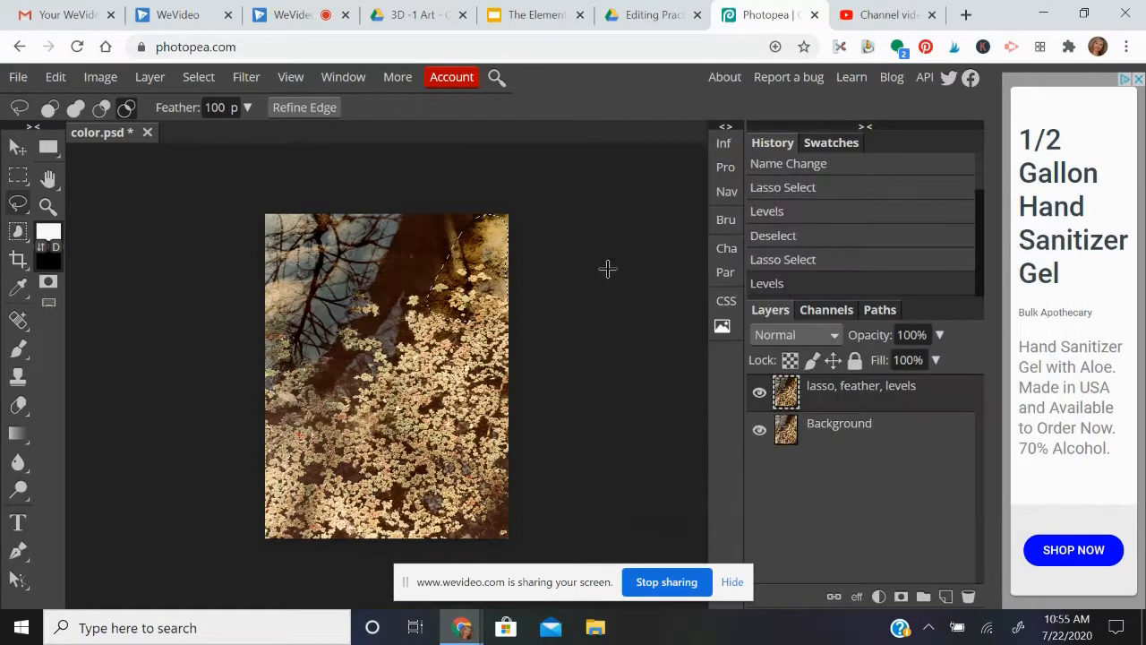
{"action": "key", "text": "ctrl+d"}
Step: Toggle the edited layer's visibility to compare the darkened upper-right corner with the original
{"action": "left_click", "coordinate": [755, 392]}
{"action": "left_click", "coordinate": [755, 392]}
{"action": "left_click", "coordinate": [755, 392]}
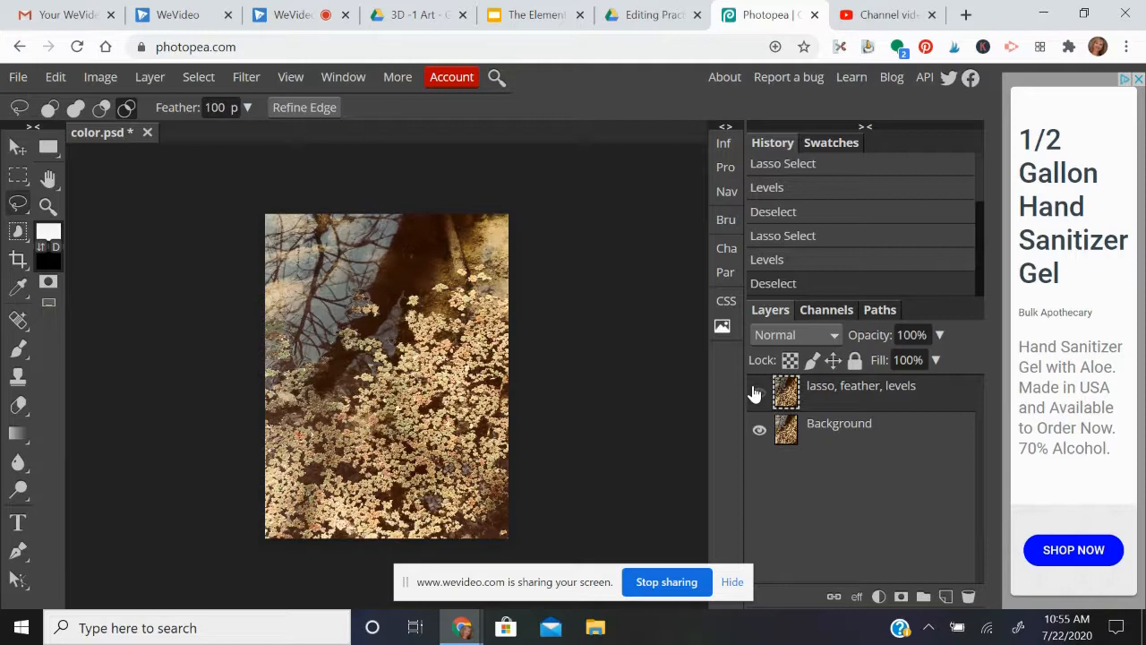
{"action": "left_click", "coordinate": [755, 392]}
{"action": "left_click", "coordinate": [755, 392]}
{"action": "left_click", "coordinate": [755, 392]}
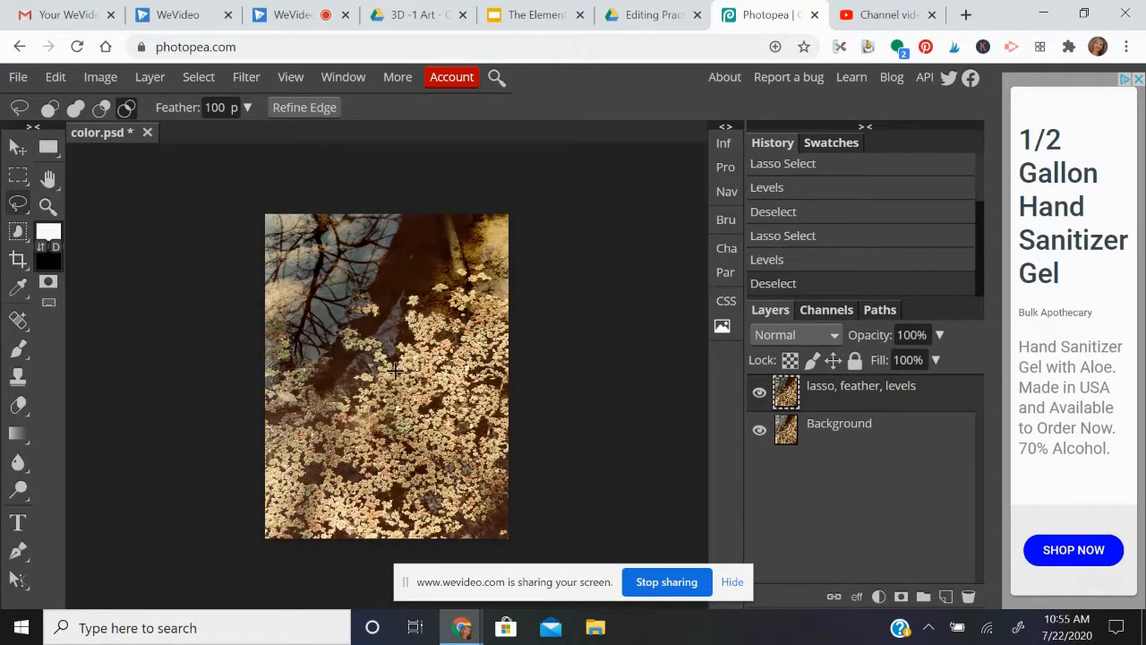
Step: Lasso-select the leaves across the lower part of the photo, darken them with Levels at a black input of 47, and deselect
{"action": "mouse_move", "coordinate": [514, 373]}
{"action": "left_mouse_down"}
{"action": "mouse_move", "coordinate": [502, 306]}
{"action": "mouse_move", "coordinate": [441, 305]}
{"action": "mouse_move", "coordinate": [374, 386]}
{"action": "mouse_move", "coordinate": [313, 406]}
{"action": "mouse_move", "coordinate": [273, 440]}
{"action": "mouse_move", "coordinate": [283, 524]}
{"action": "mouse_move", "coordinate": [391, 532]}
{"action": "mouse_move", "coordinate": [495, 492]}
{"action": "mouse_move", "coordinate": [503, 337]}
{"action": "mouse_move", "coordinate": [494, 299]}
{"action": "left_mouse_up"}
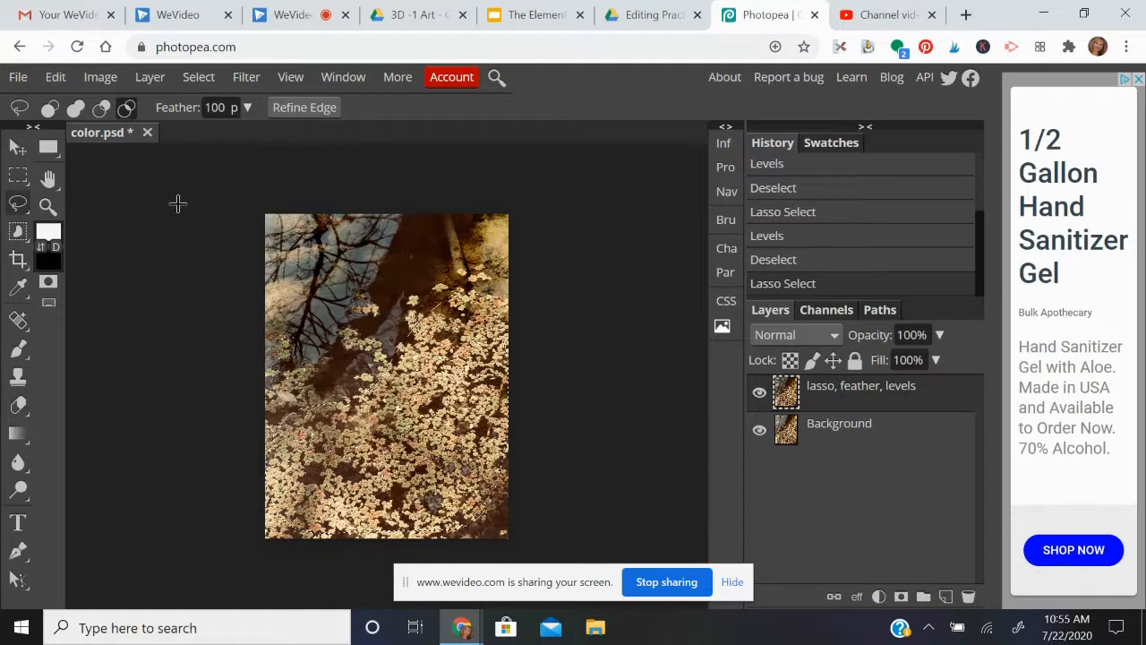
{"action": "left_click", "coordinate": [104, 81]}
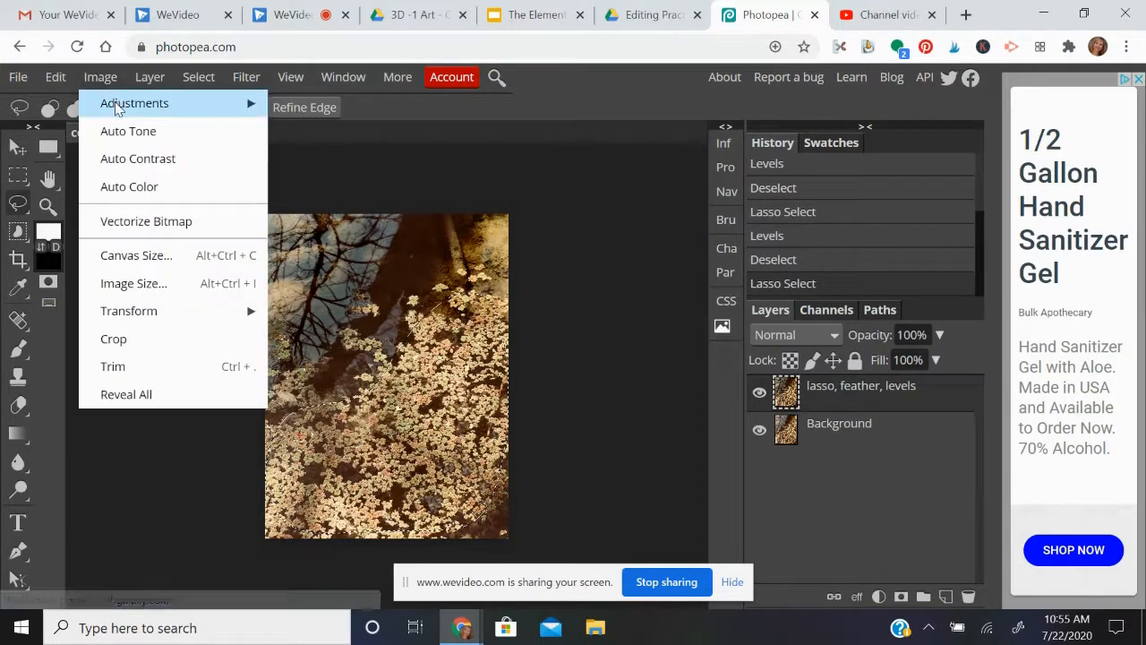
{"action": "mouse_move", "coordinate": [121, 105]}
{"action": "left_click", "coordinate": [304, 107]}
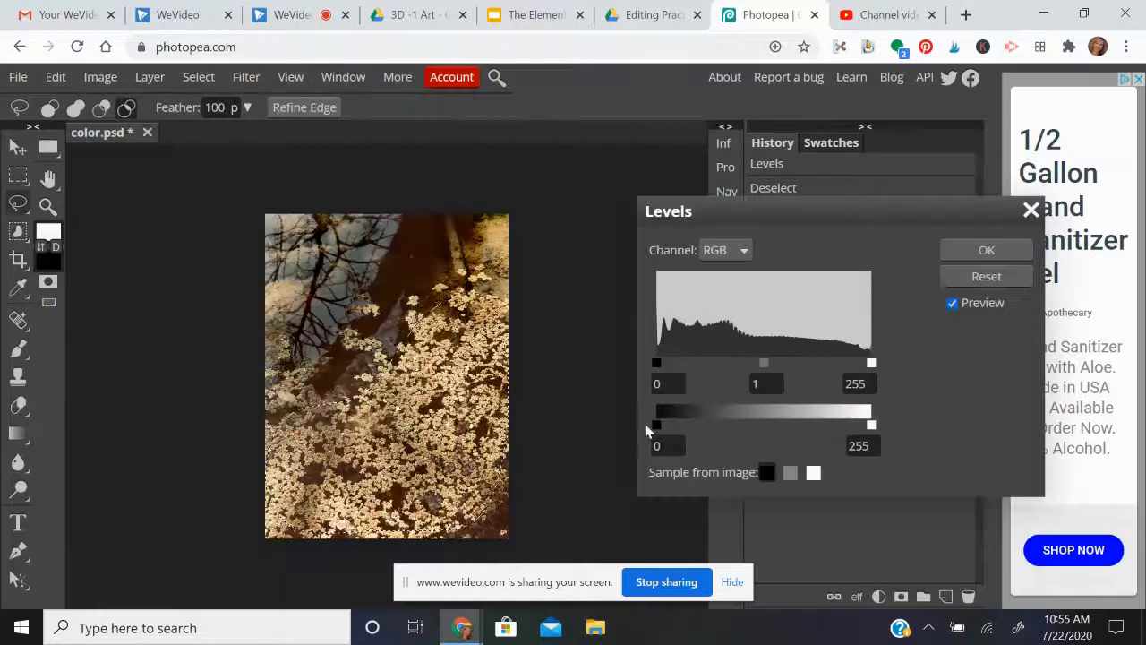
{"action": "left_click_drag", "start_coordinate": [657, 364], "coordinate": [697, 363]}
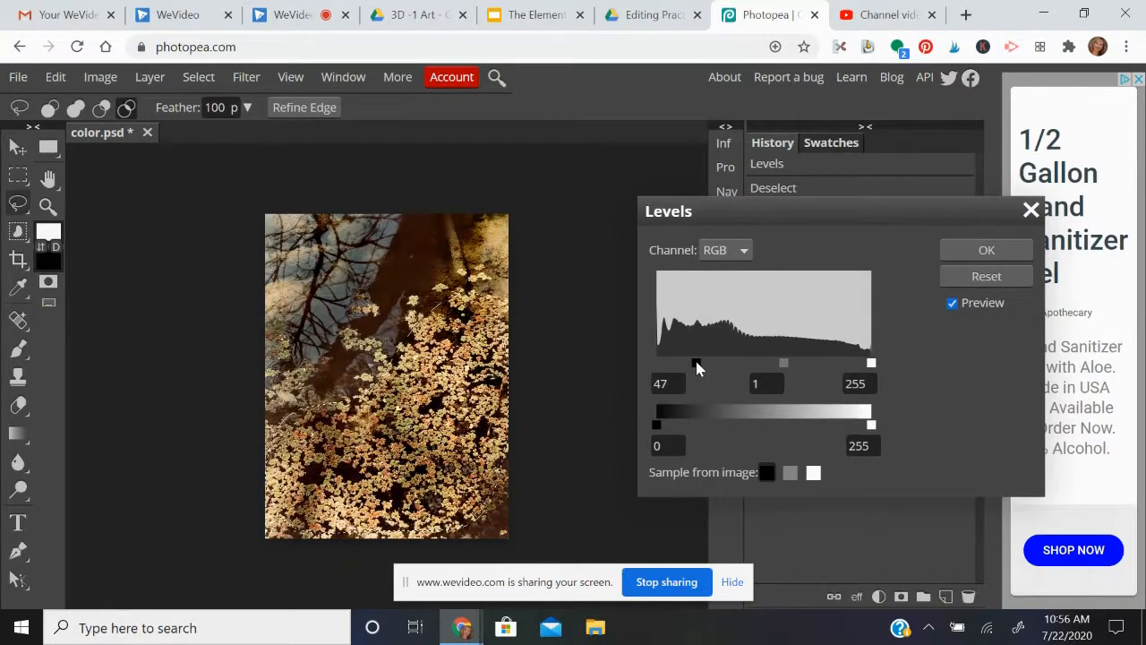
{"action": "left_click", "coordinate": [1019, 252]}
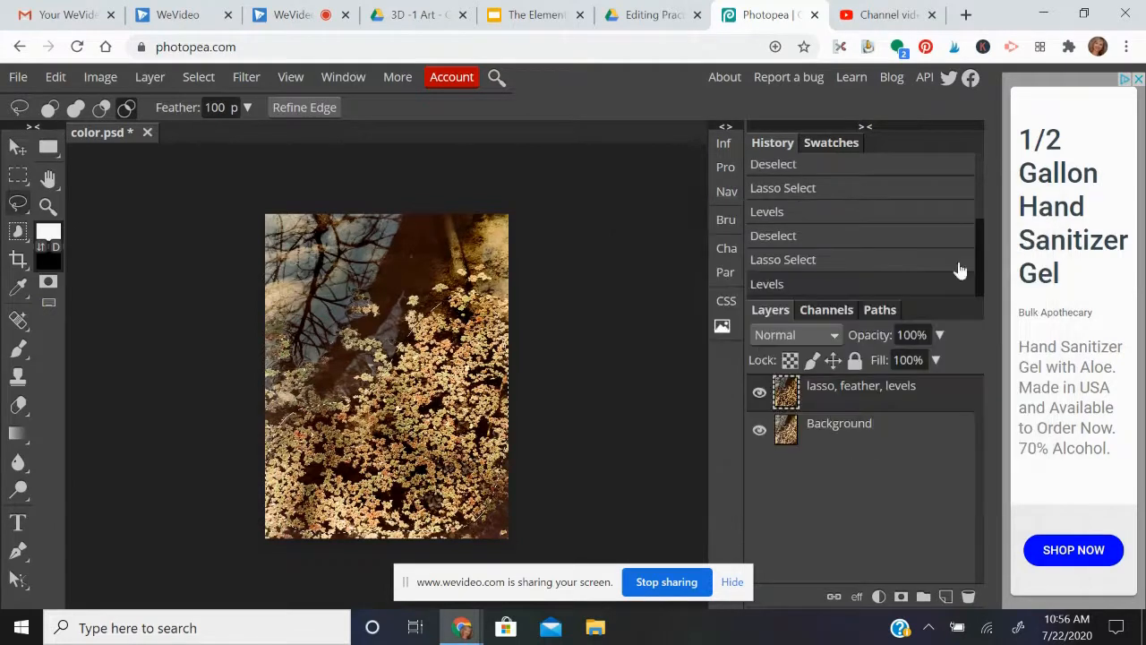
{"action": "left_click", "coordinate": [630, 379]}
Step: Toggle the edited layer's visibility to compare the darkened leaves with the original photo
{"action": "left_click", "coordinate": [758, 393]}
{"action": "left_click", "coordinate": [758, 393]}
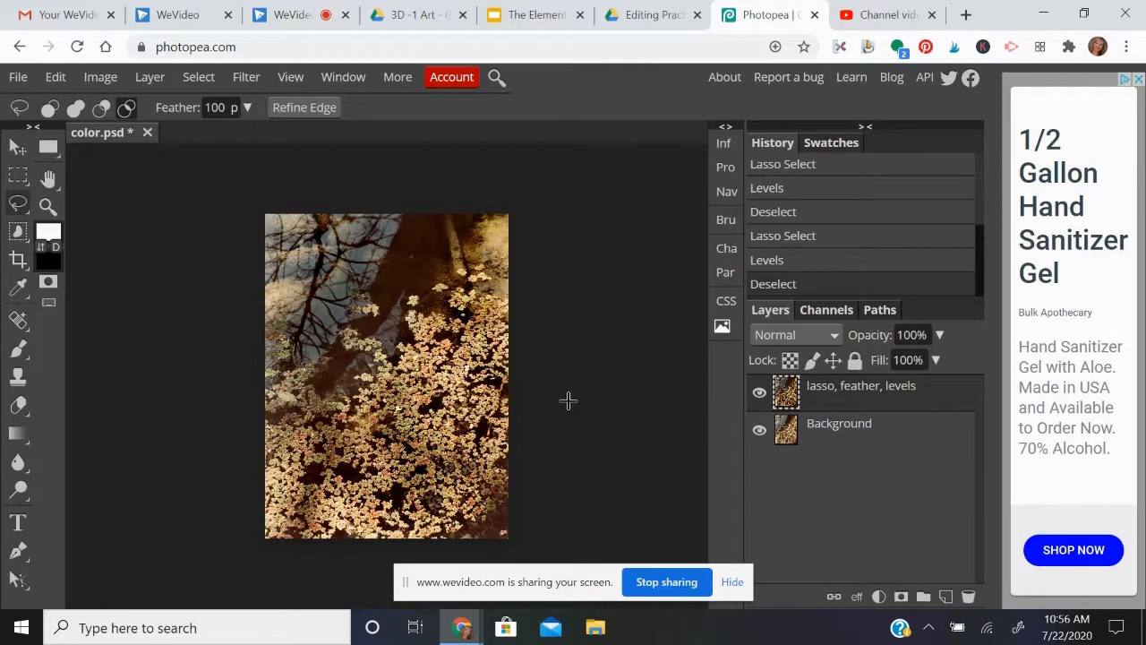
{"action": "left_click", "coordinate": [758, 393]}
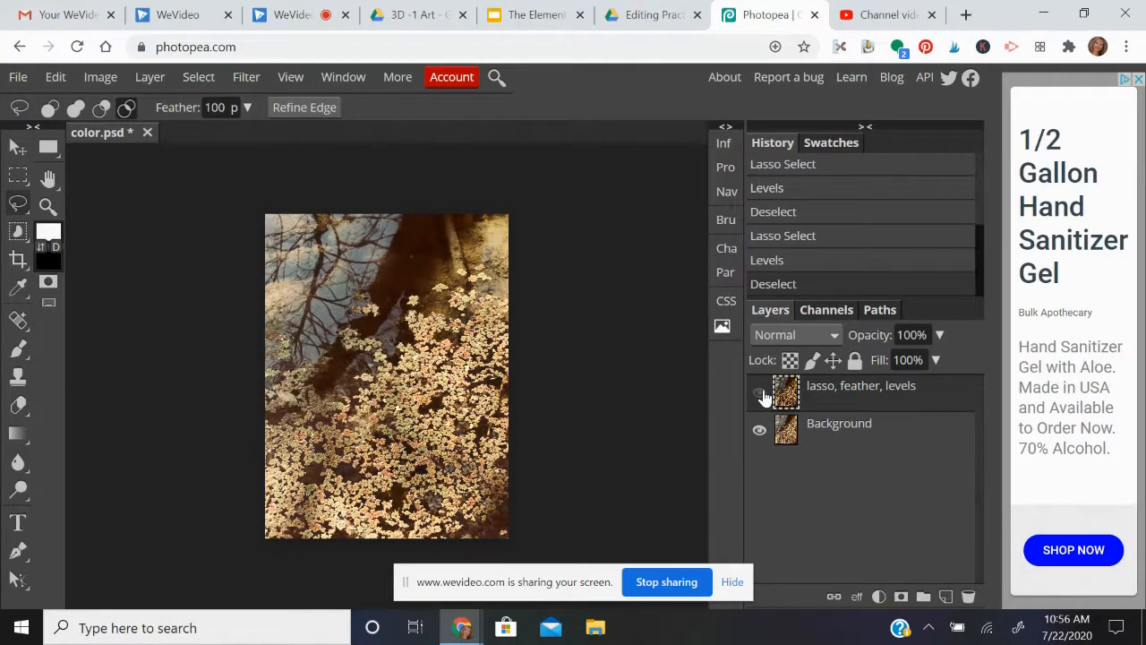
{"action": "left_click", "coordinate": [761, 394]}
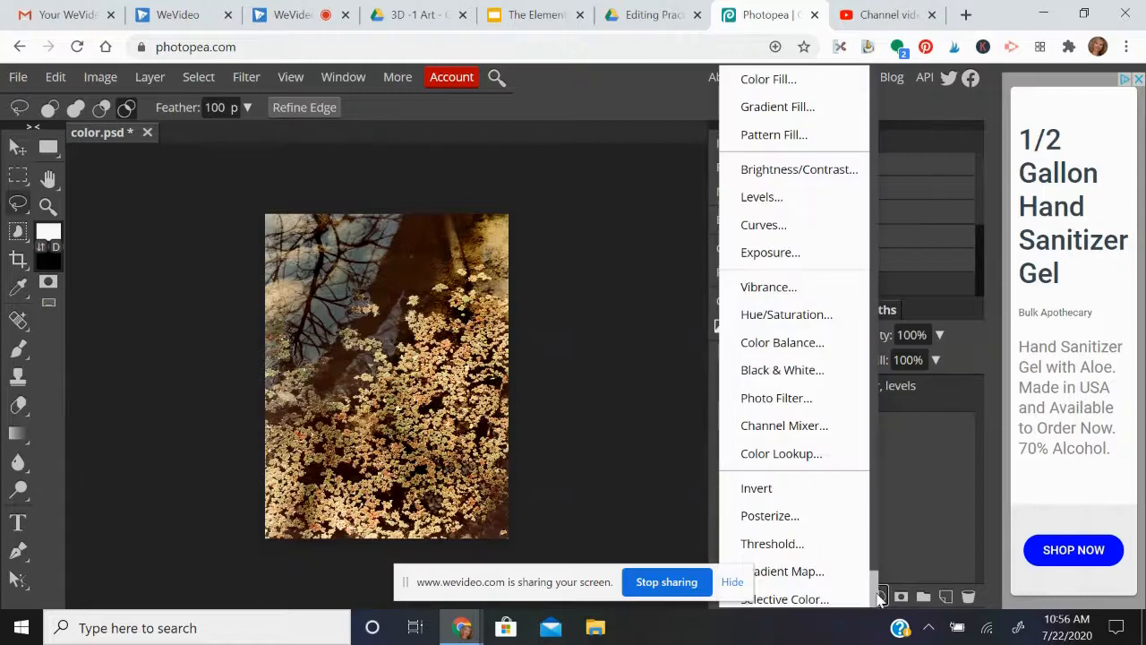
Step: Add a Hue/Saturation adjustment layer above the edited photo layer with its saturation set to 26
{"action": "left_click", "coordinate": [786, 314]}
{"action": "left_click_drag", "start_coordinate": [570, 346], "coordinate": [597, 349]}
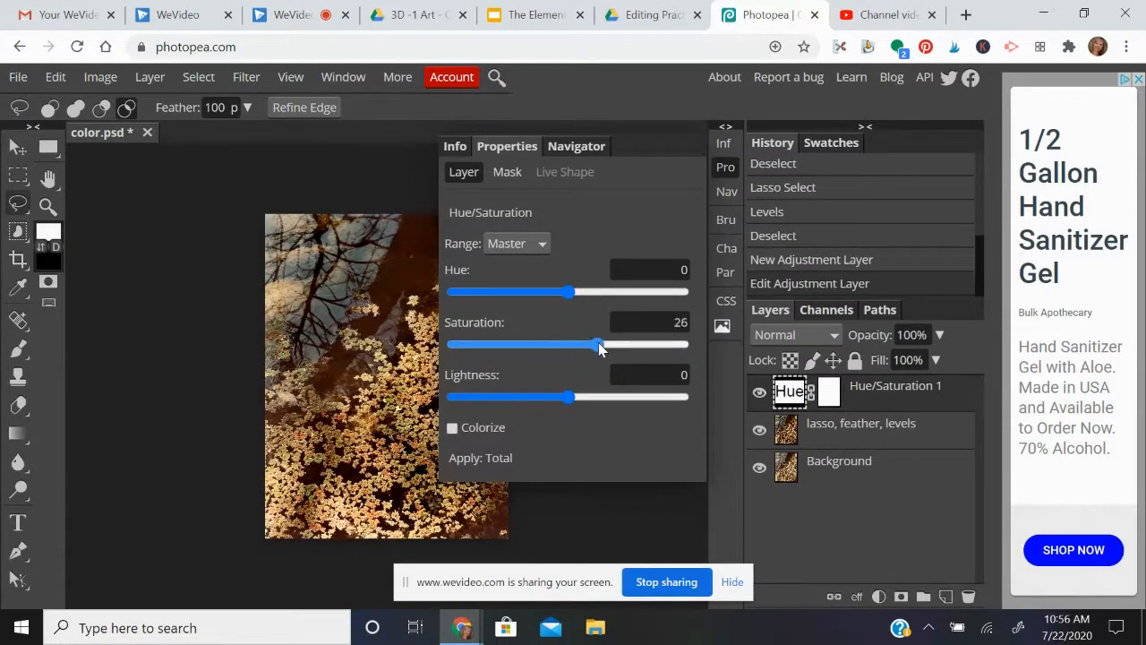
{"action": "left_click", "coordinate": [726, 170]}
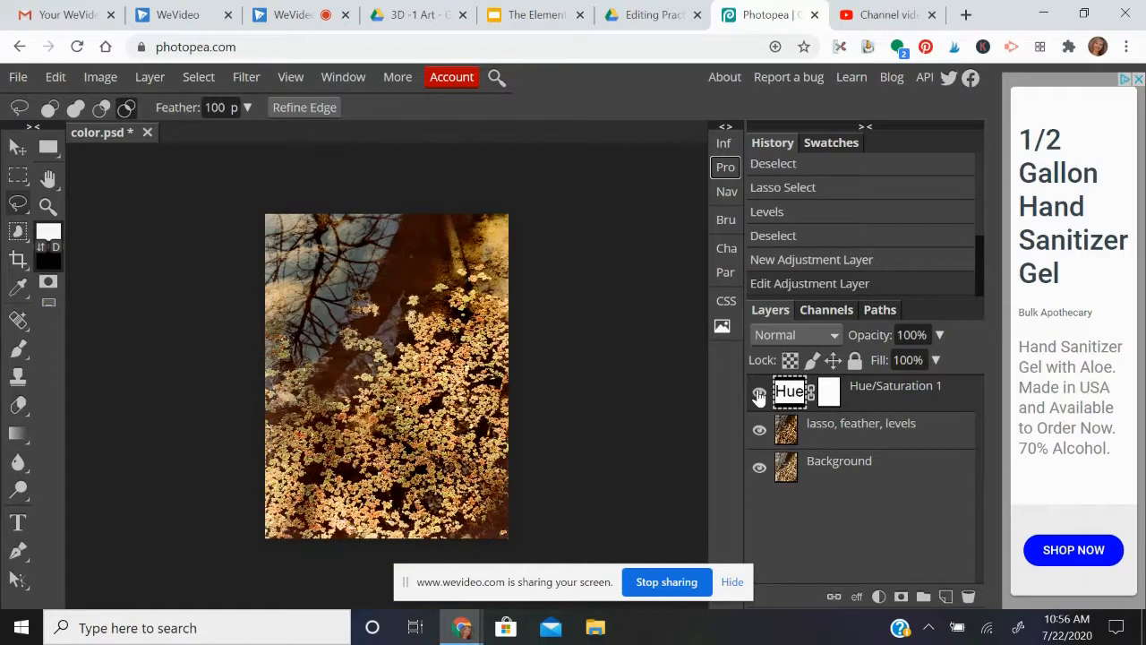
Step: Save the edited photo as a PSD and export a JPG copy of it
{"action": "left_click", "coordinate": [18, 77]}
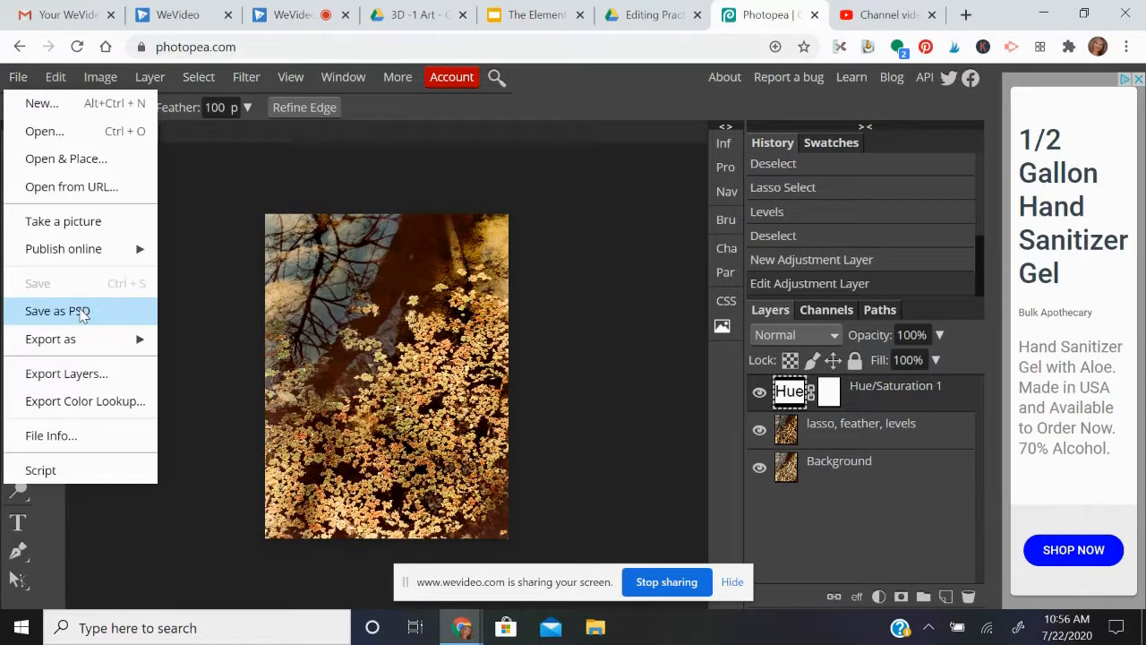
{"action": "left_click", "coordinate": [79, 310]}
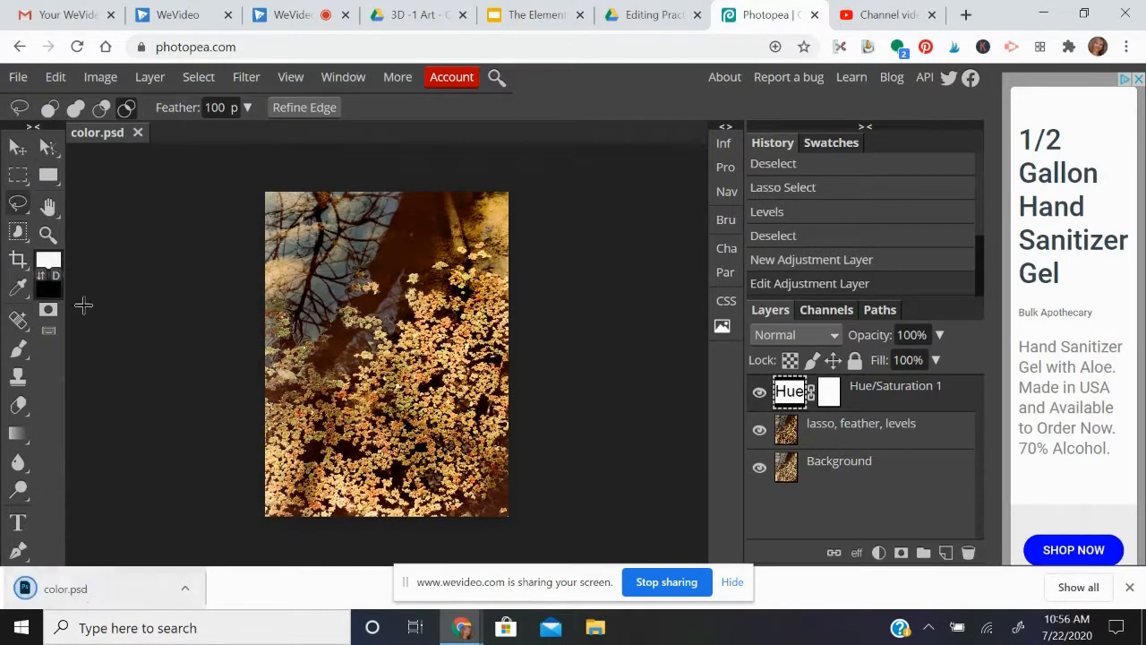
{"action": "left_click", "coordinate": [18, 79]}
{"action": "mouse_move", "coordinate": [56, 341]}
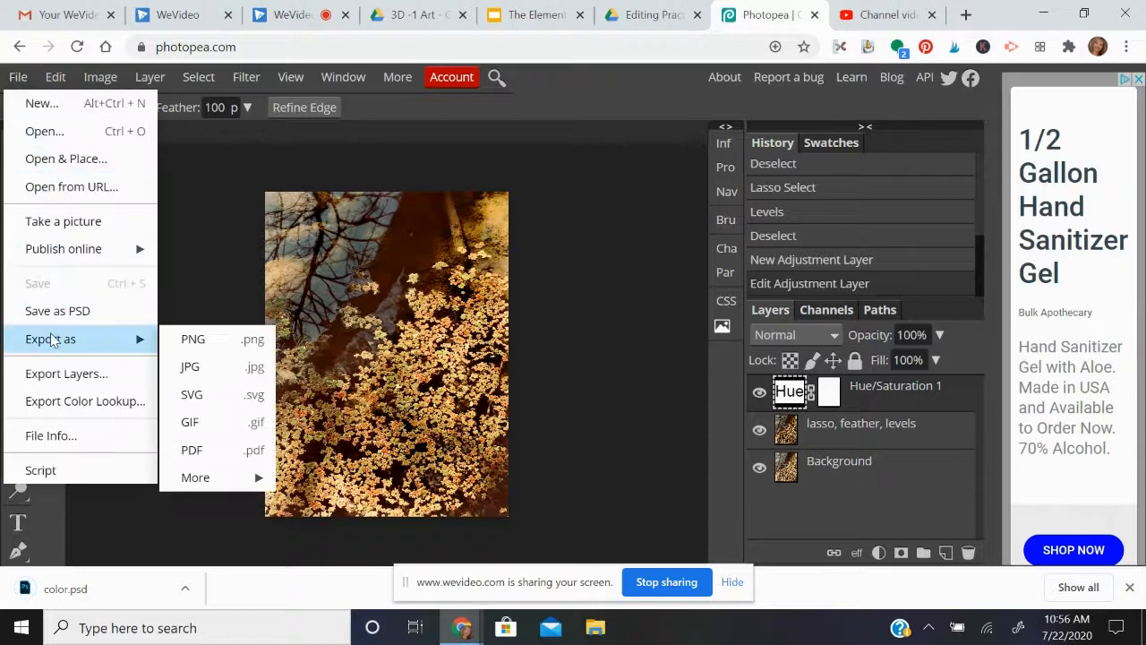
{"action": "left_click", "coordinate": [189, 369]}
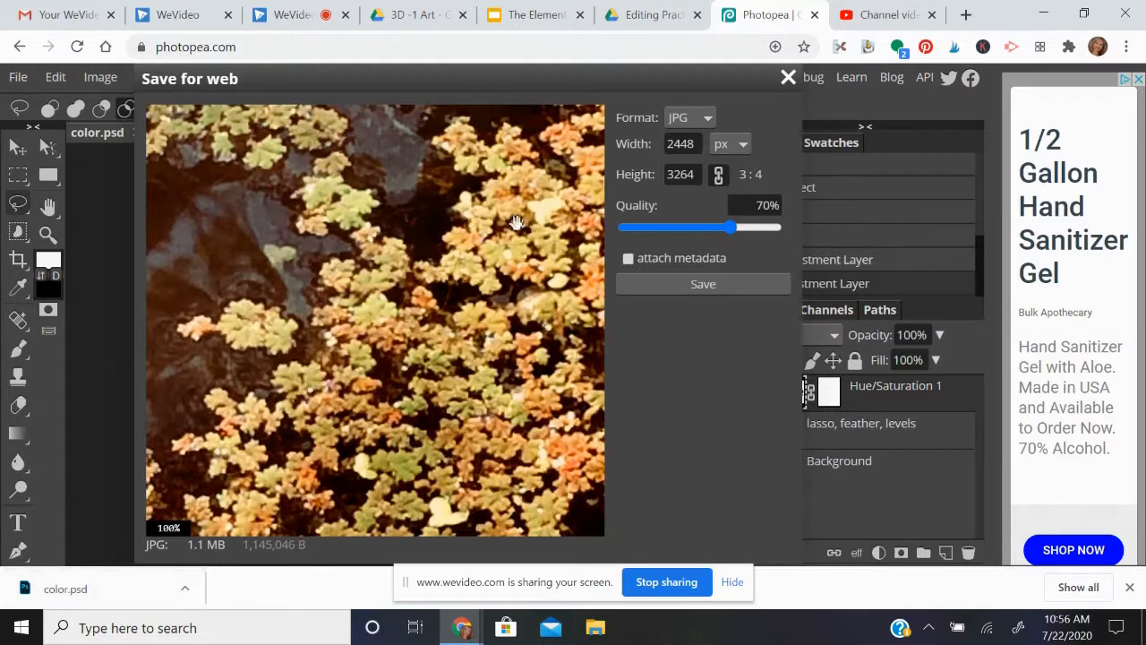
{"action": "left_click", "coordinate": [799, 229]}
{"action": "left_click", "coordinate": [718, 284]}
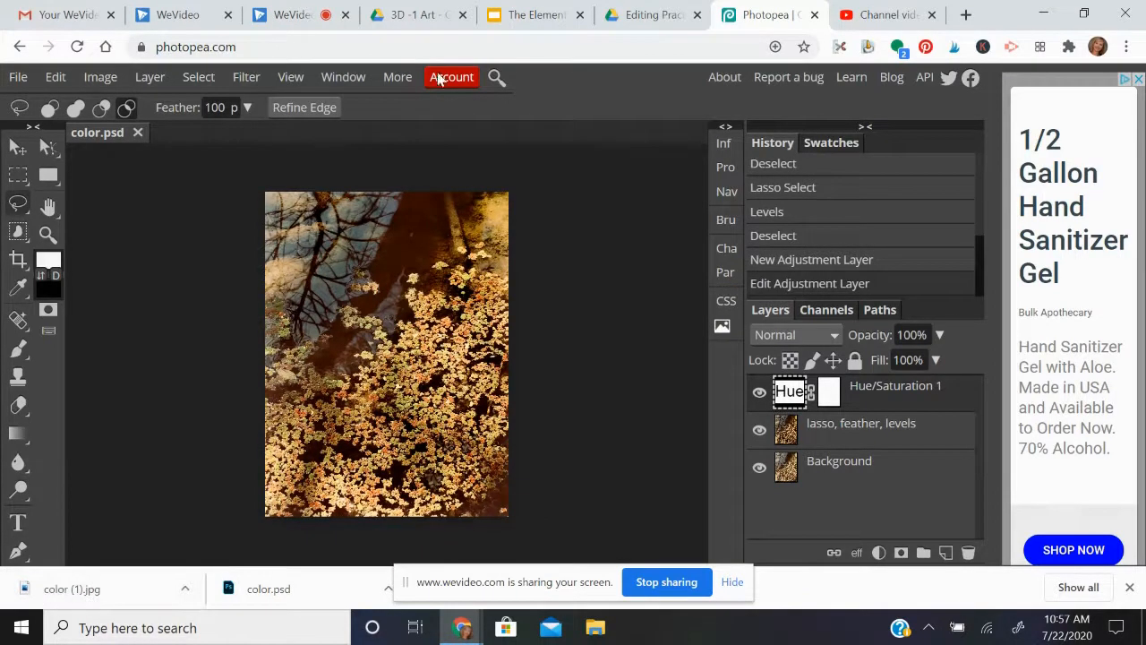
Step: Switch to the Google Slides presentation, insert "color (1)" from Downloads on slide 13, and enlarge it over the "Place edited image here" box
{"action": "left_click", "coordinate": [535, 15]}
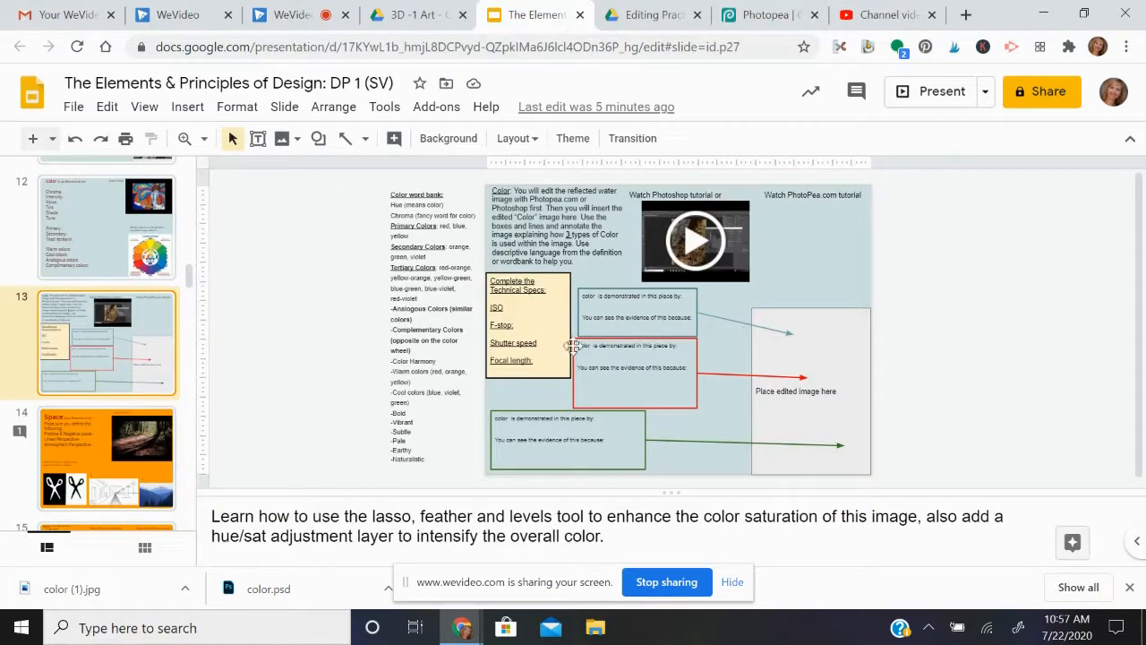
{"action": "left_click", "coordinate": [187, 107]}
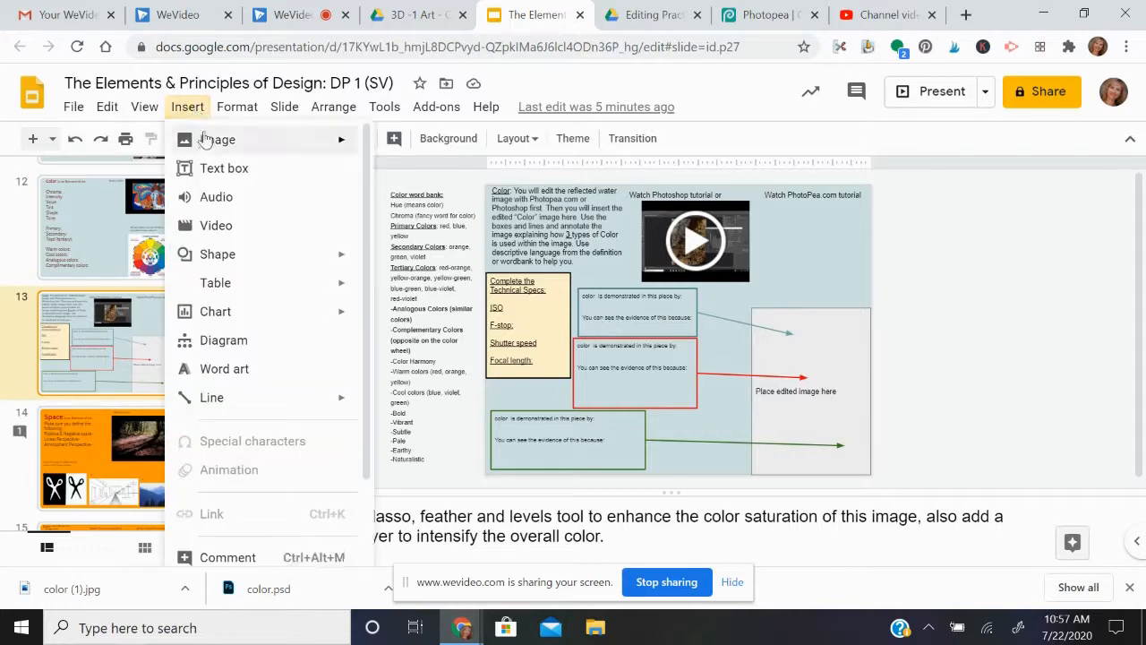
{"action": "mouse_move", "coordinate": [205, 141]}
{"action": "left_click", "coordinate": [405, 146]}
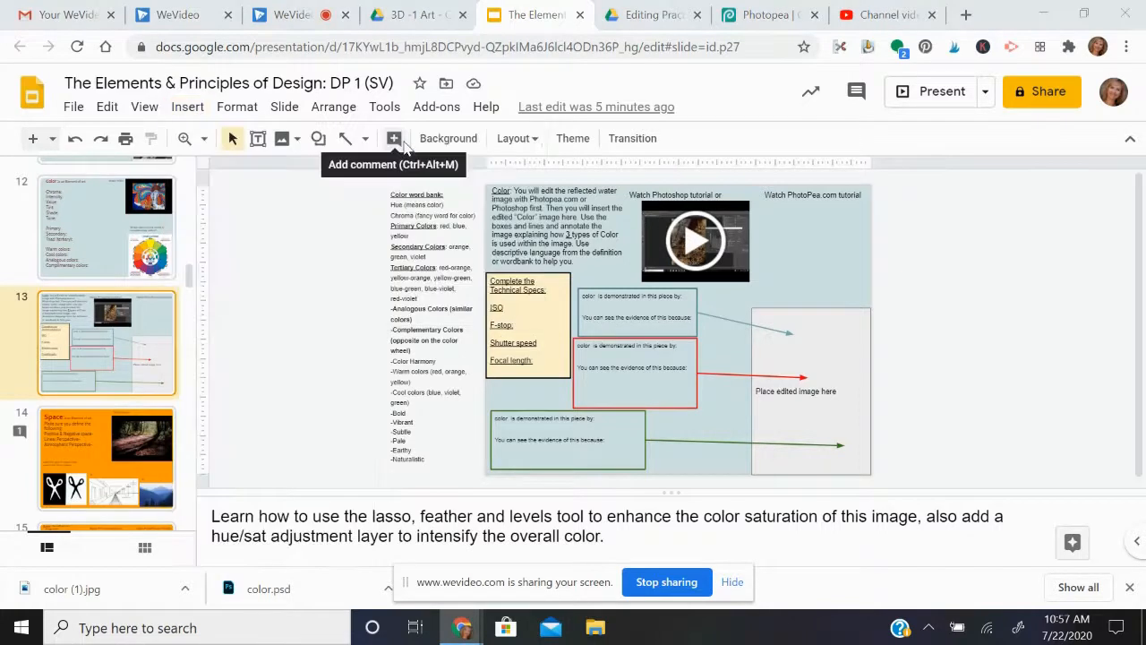
{"action": "left_click", "coordinate": [192, 152]}
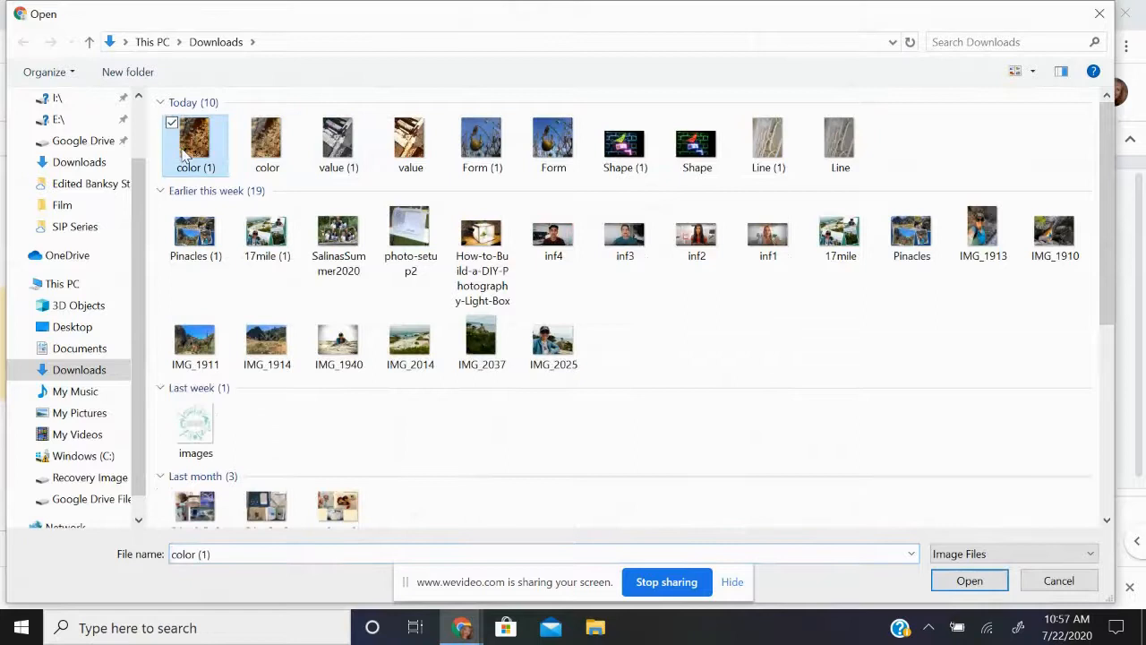
{"action": "left_click", "coordinate": [970, 580]}
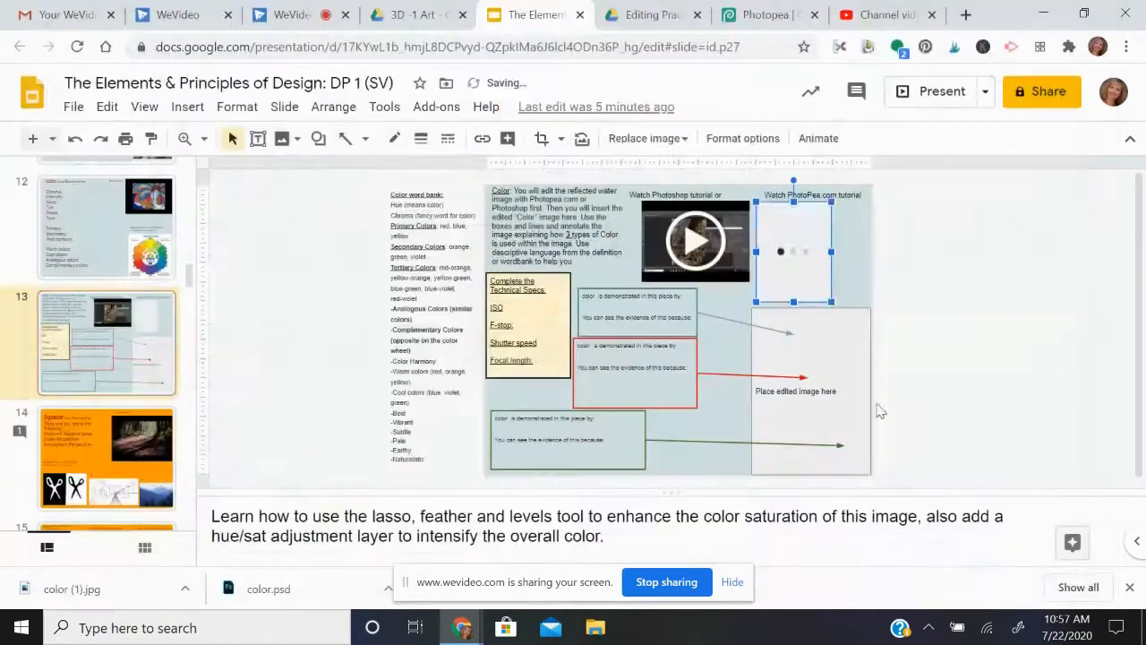
{"action": "left_click_drag", "start_coordinate": [805, 267], "coordinate": [868, 457]}
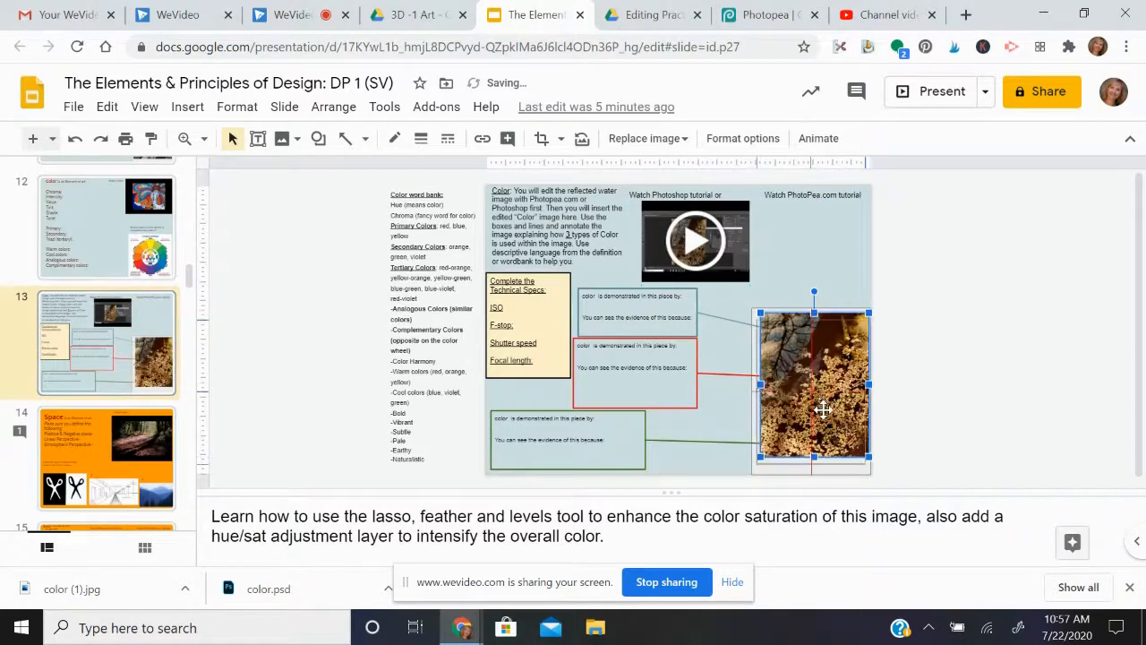
Step: Try to open the options for the teal arrow that points to the inserted photo
{"action": "left_click", "coordinate": [721, 317]}
{"action": "right_click", "coordinate": [721, 317]}
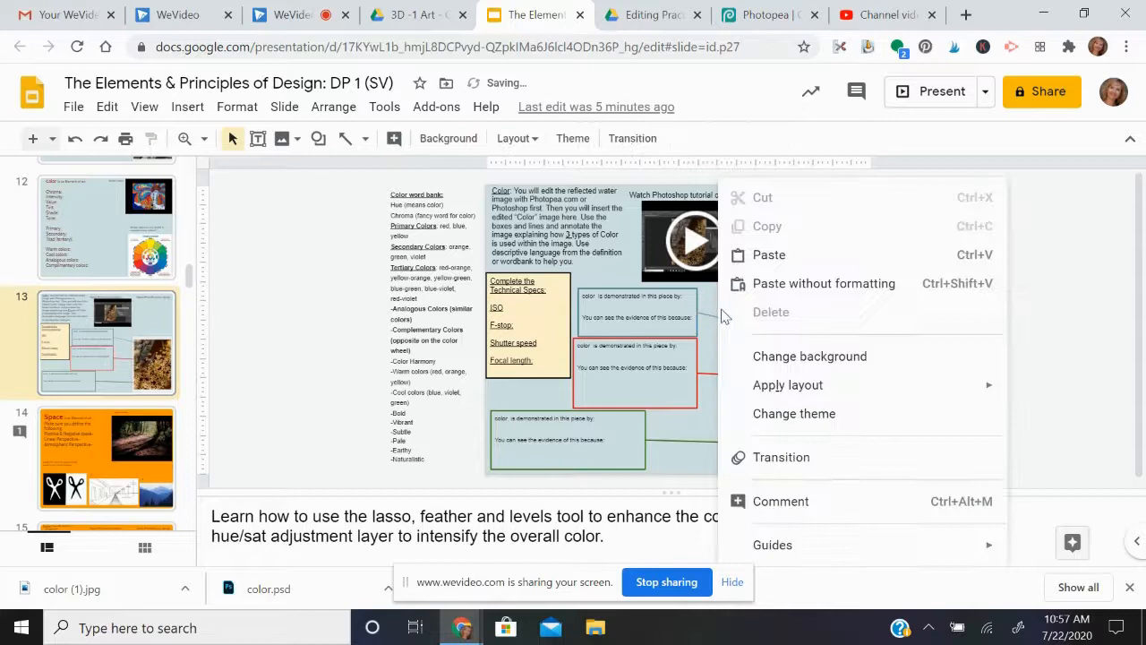